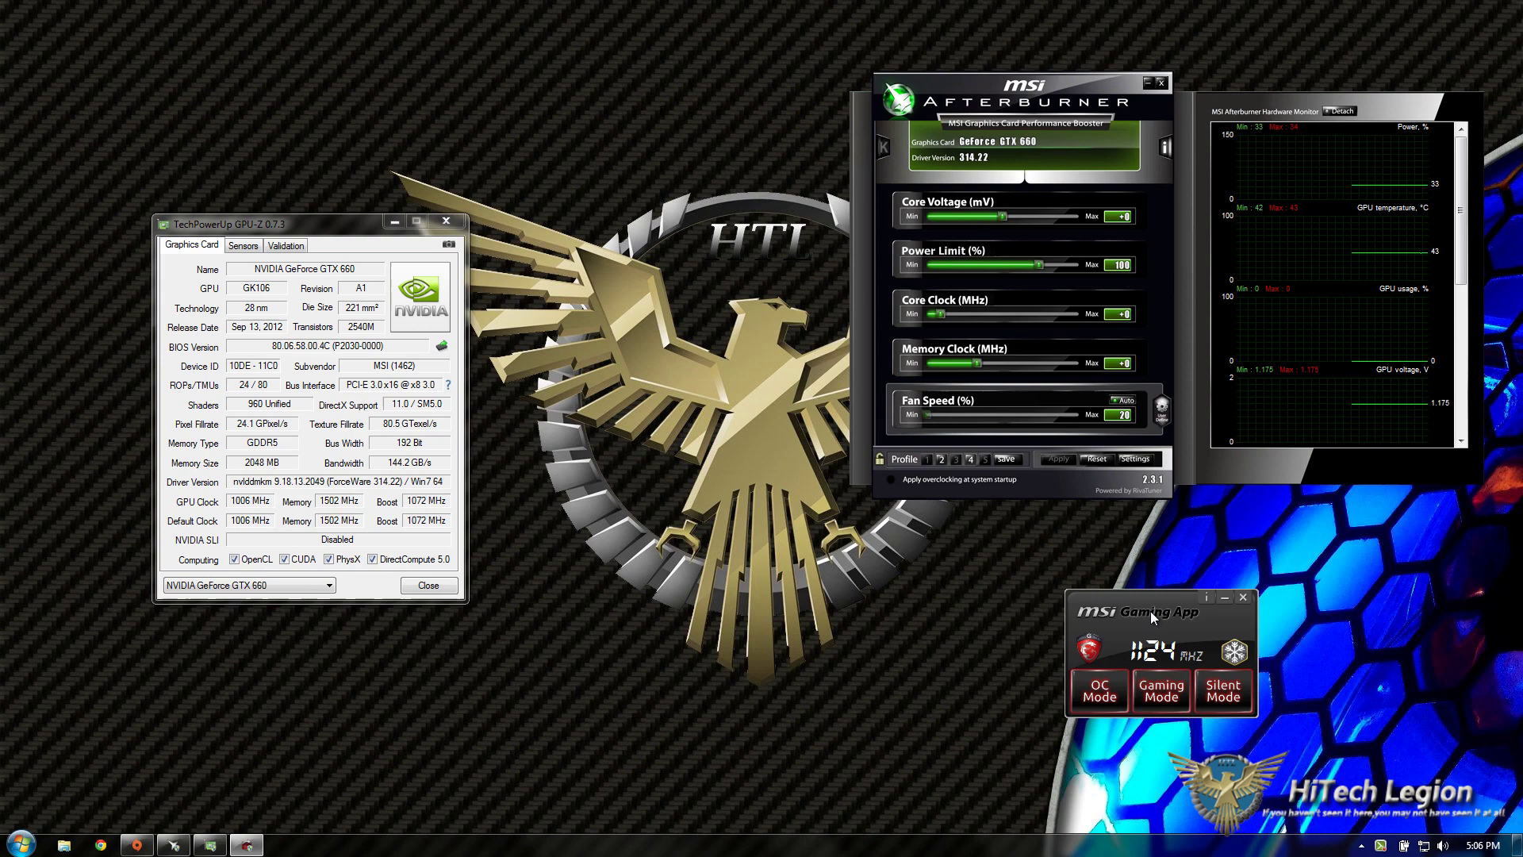
Move the MSI Gaming App clock widget left, just under the Afterburner window
drag(1164, 618, 1000, 612)
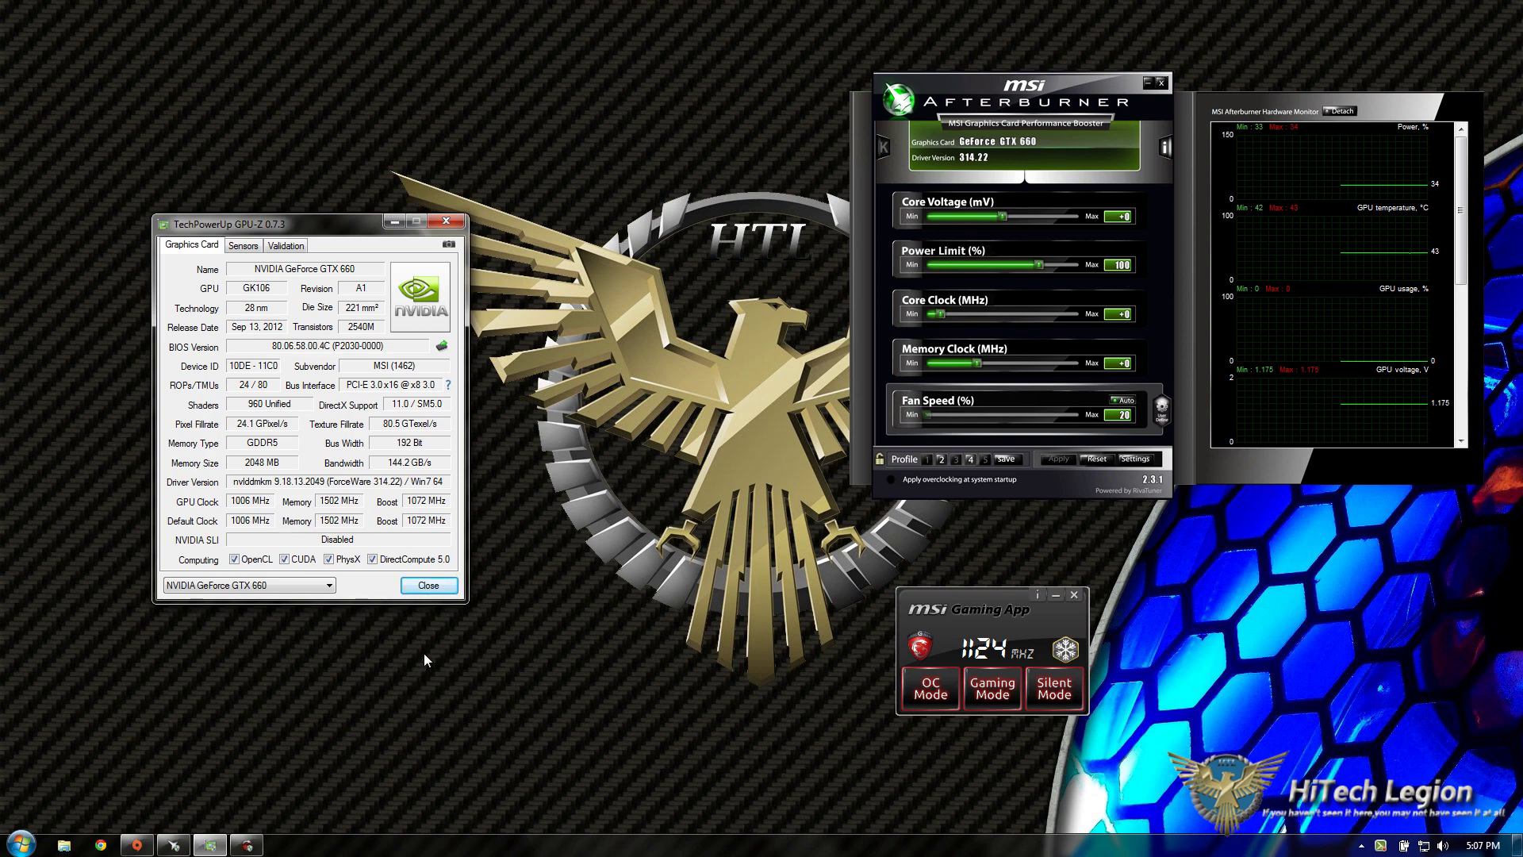
mouse_move(945, 604)
mouse_down()
mouse_move(867, 639)
mouse_move(878, 611)
mouse_move(925, 596)
mouse_up()
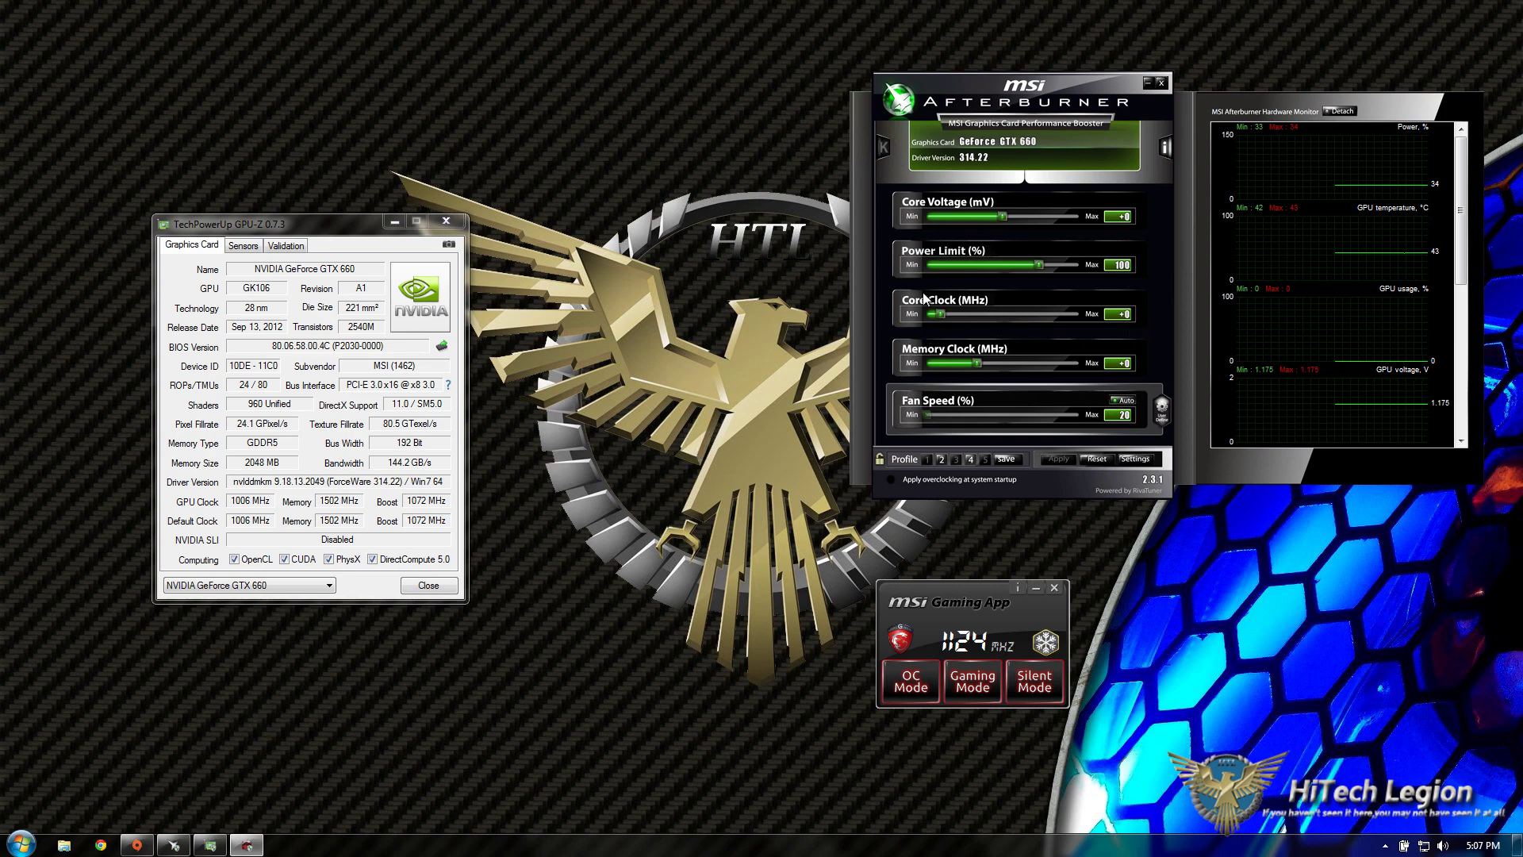
drag(1050, 101, 1050, 88)
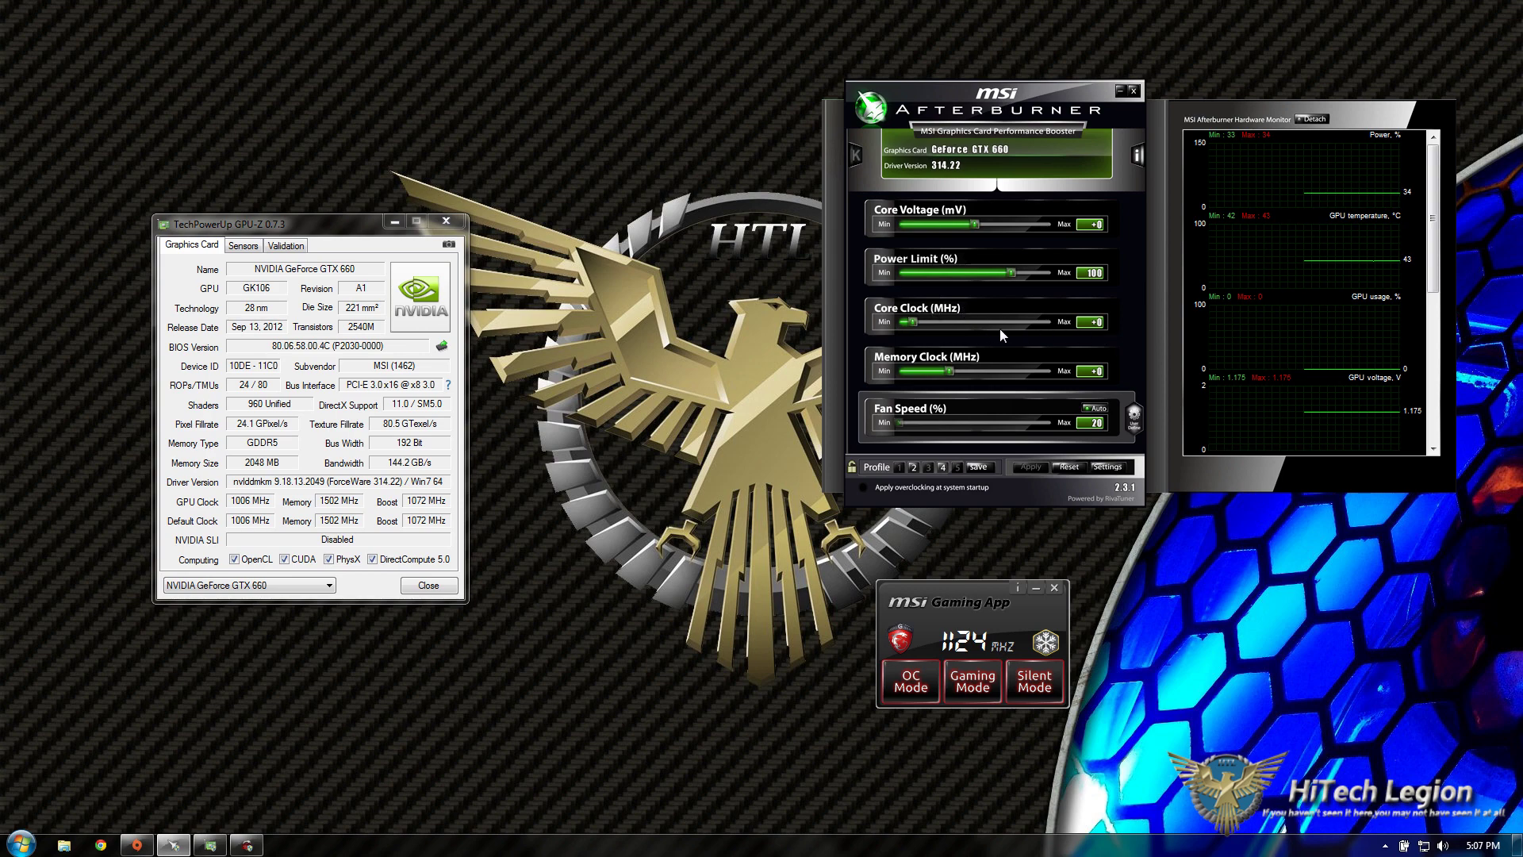
drag(914, 322, 921, 322)
drag(952, 370, 957, 371)
click(1031, 468)
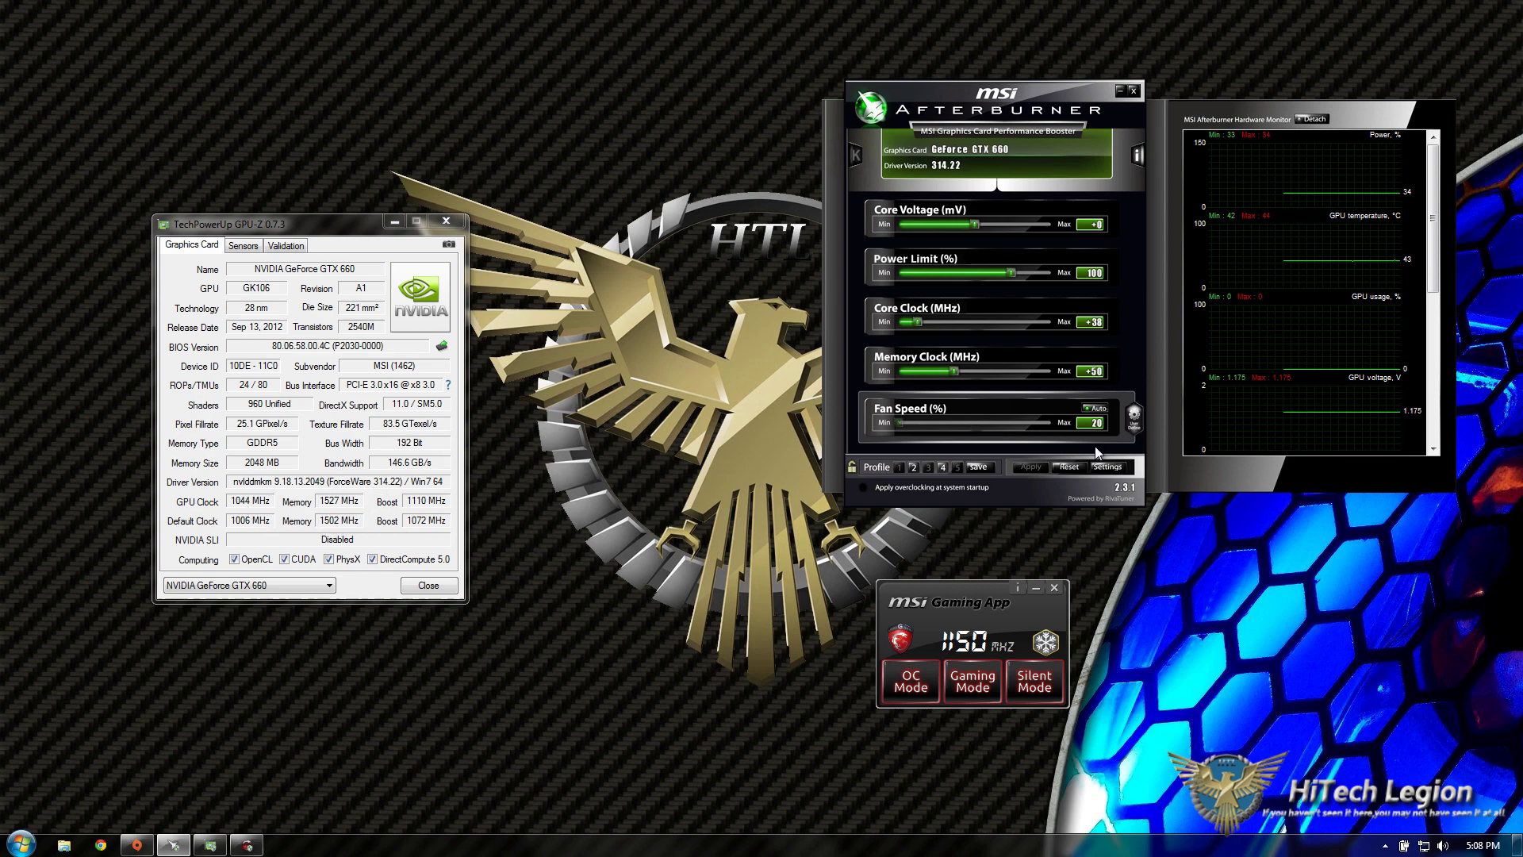
click(1070, 468)
Switch the Gaming App from OC Mode to Silent Mode for a -26 core offset
mouse_move(971, 587)
mouse_down()
mouse_move(921, 587)
mouse_move(928, 575)
mouse_move(985, 617)
mouse_move(948, 592)
mouse_up()
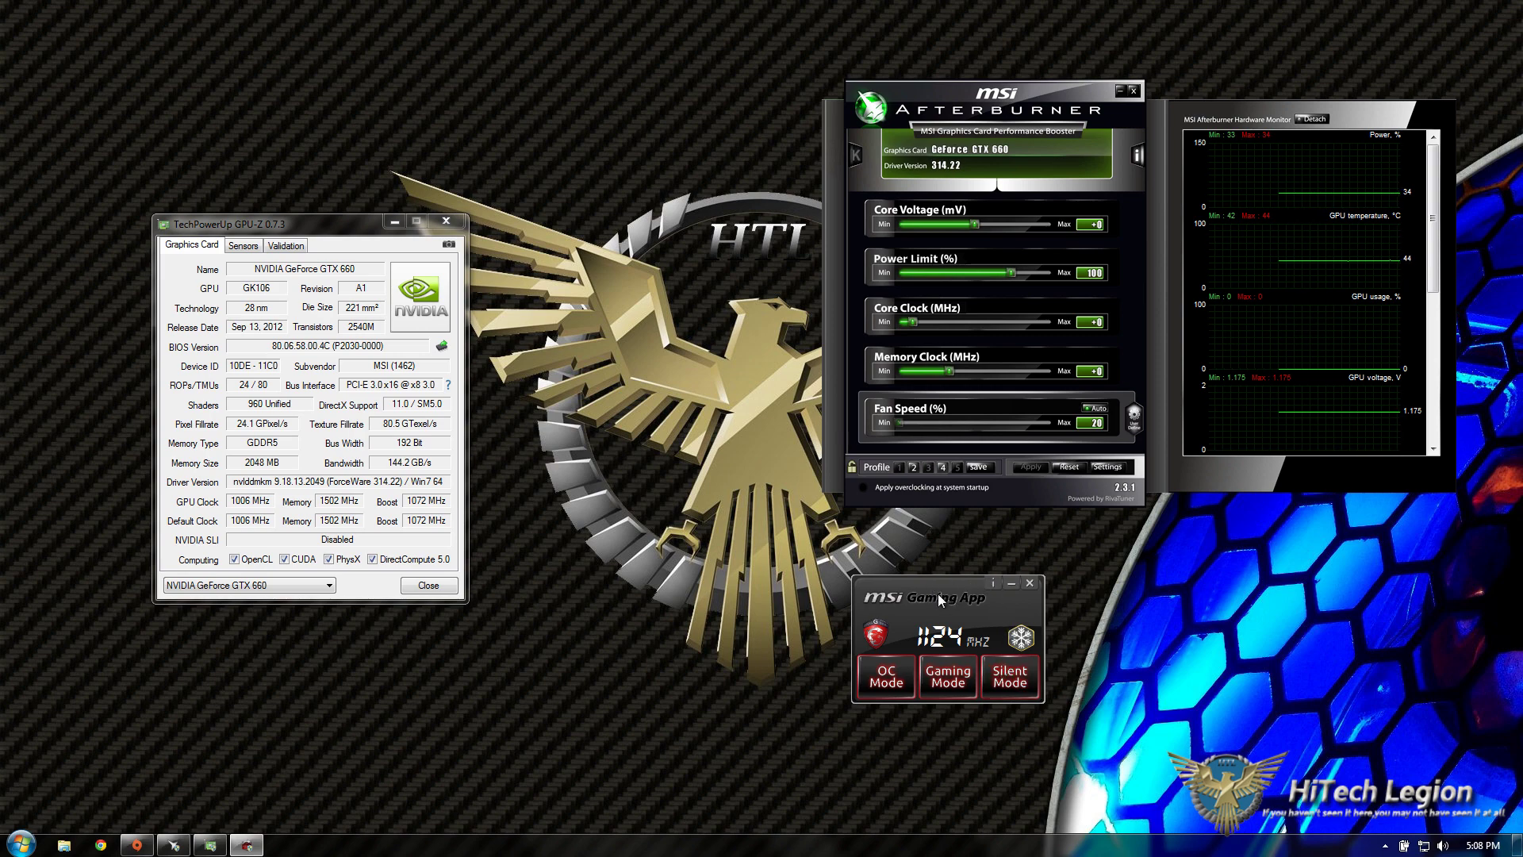
mouse_move(925, 589)
mouse_down()
mouse_move(898, 598)
mouse_move(913, 585)
mouse_up()
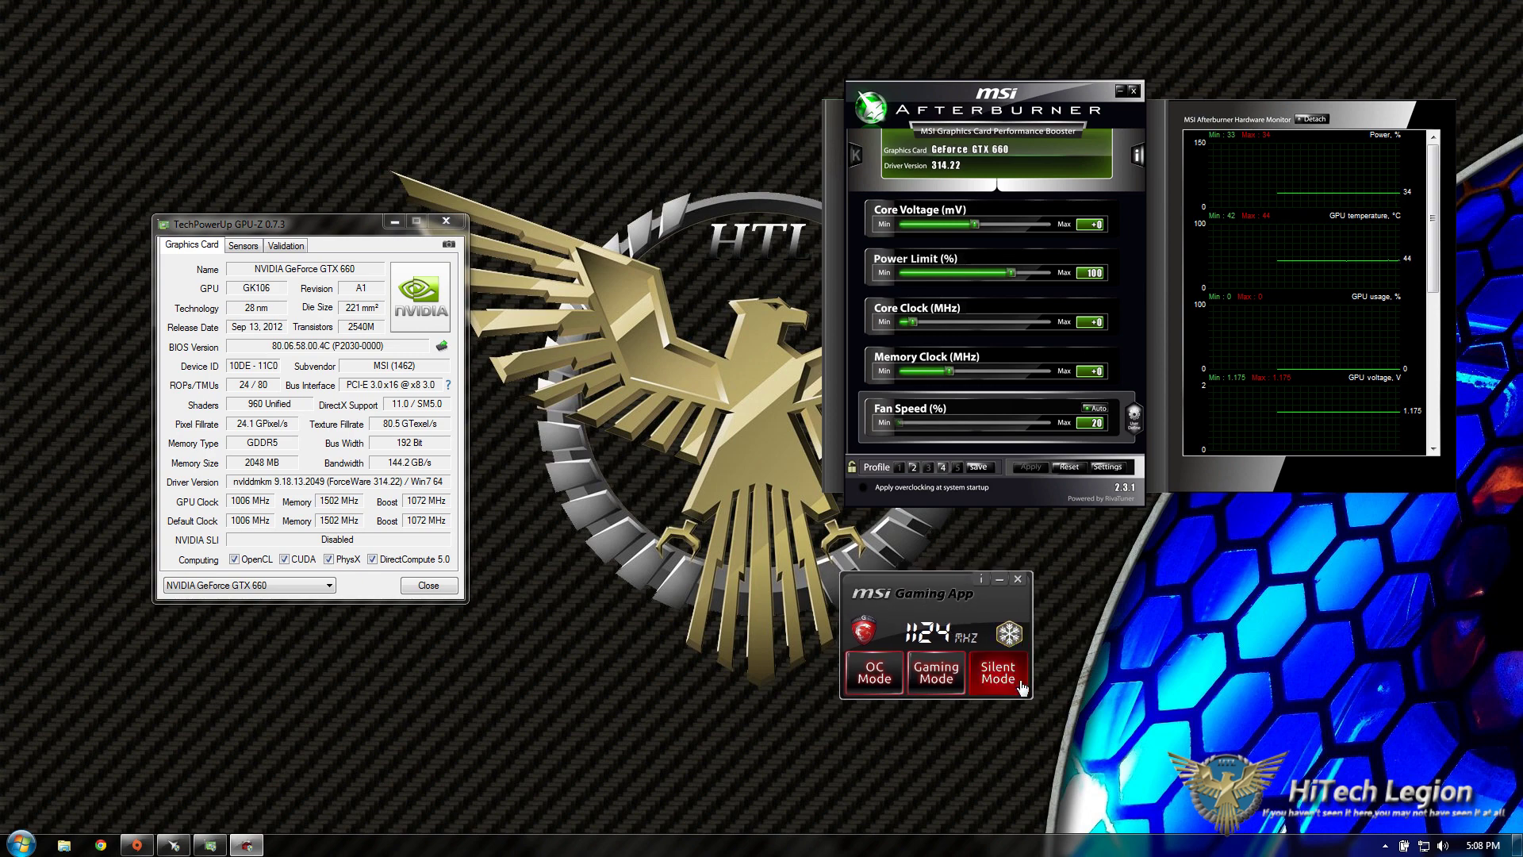
click(874, 672)
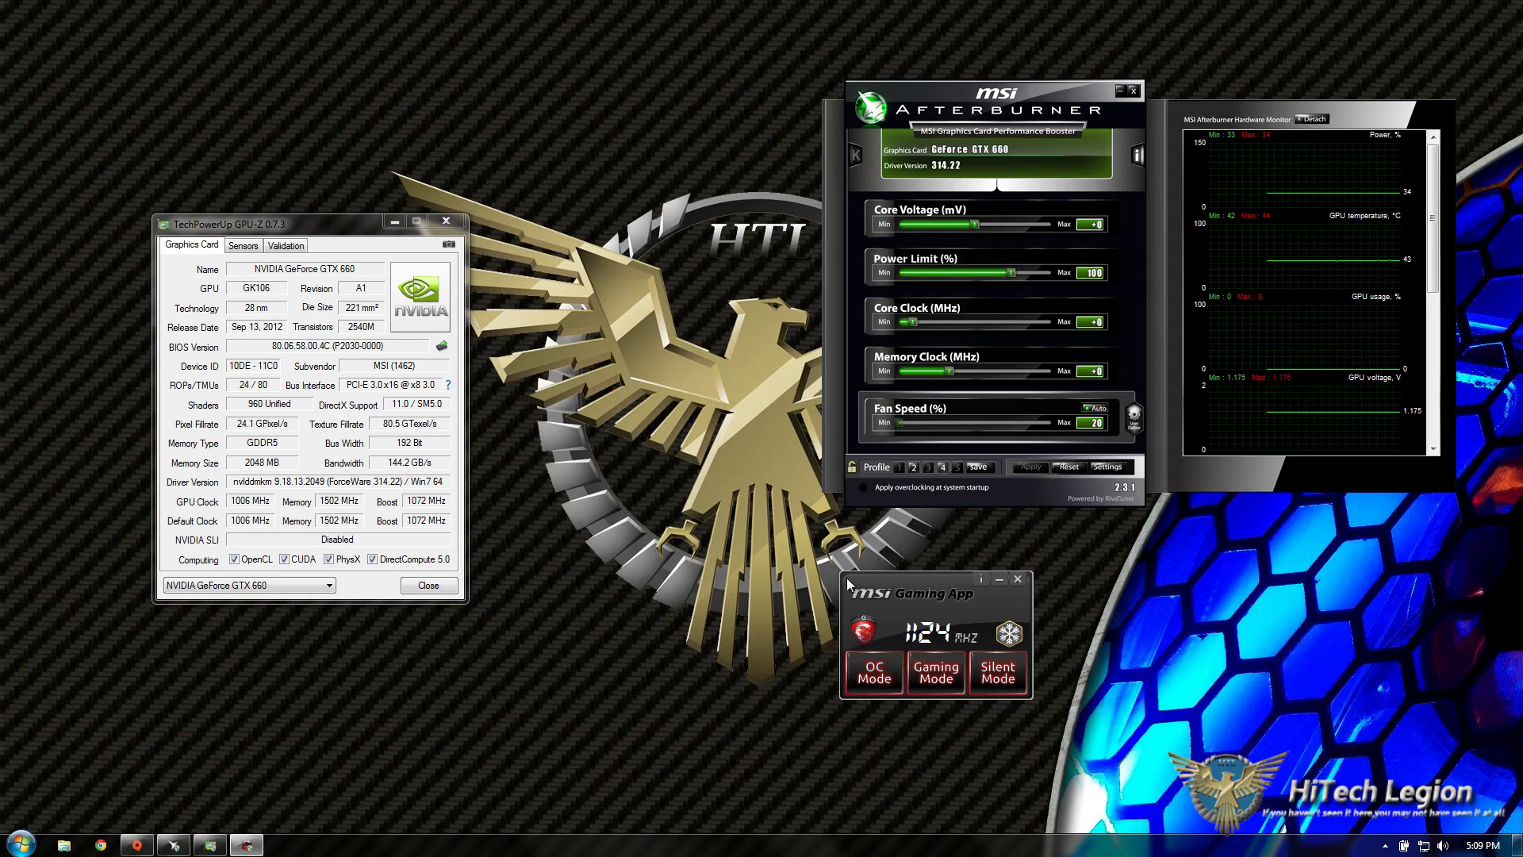
drag(963, 579, 917, 575)
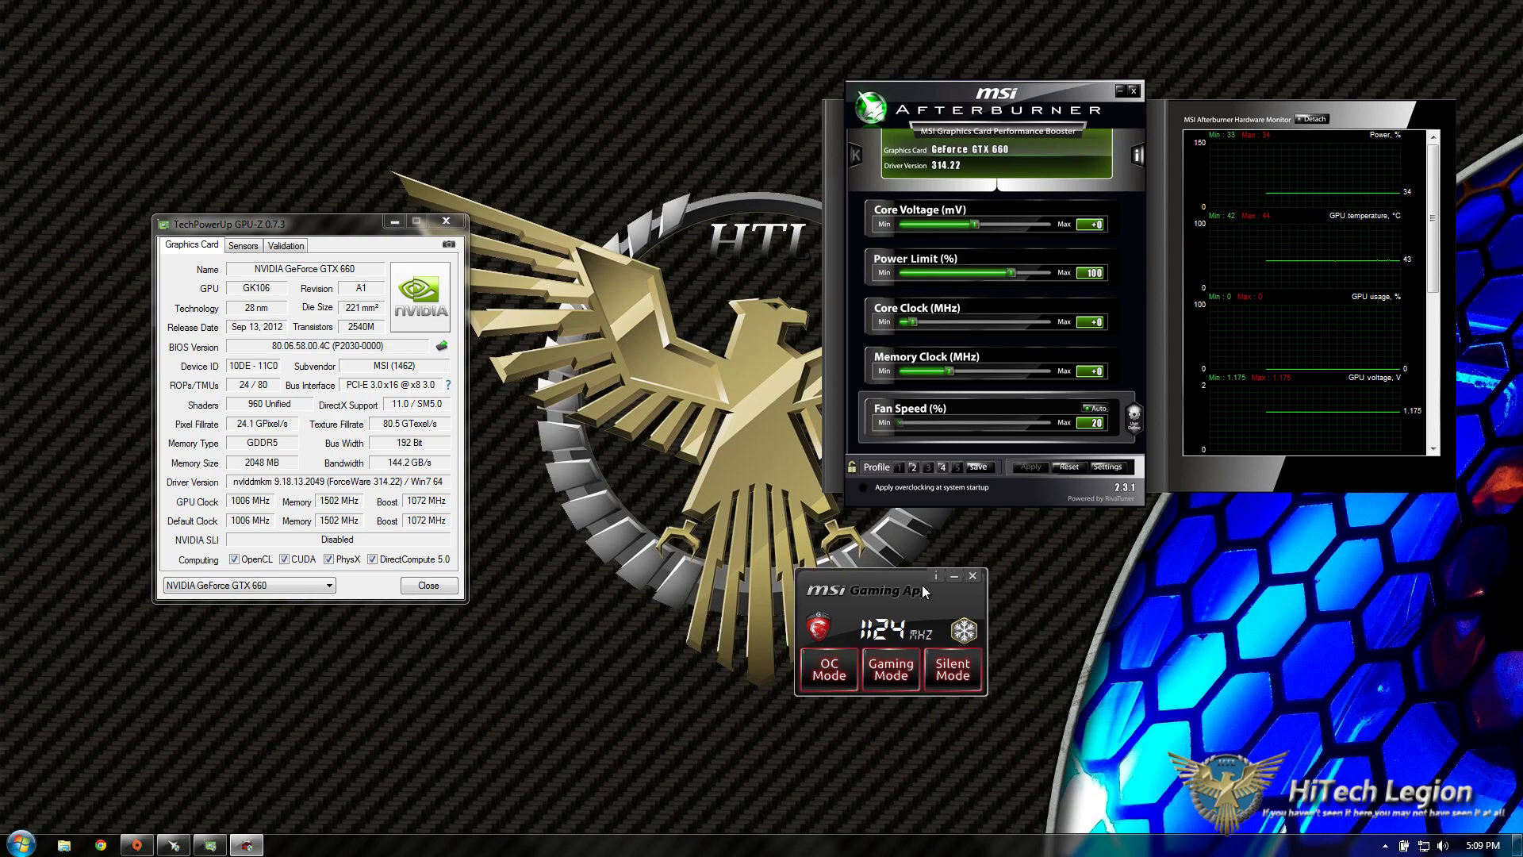
click(949, 675)
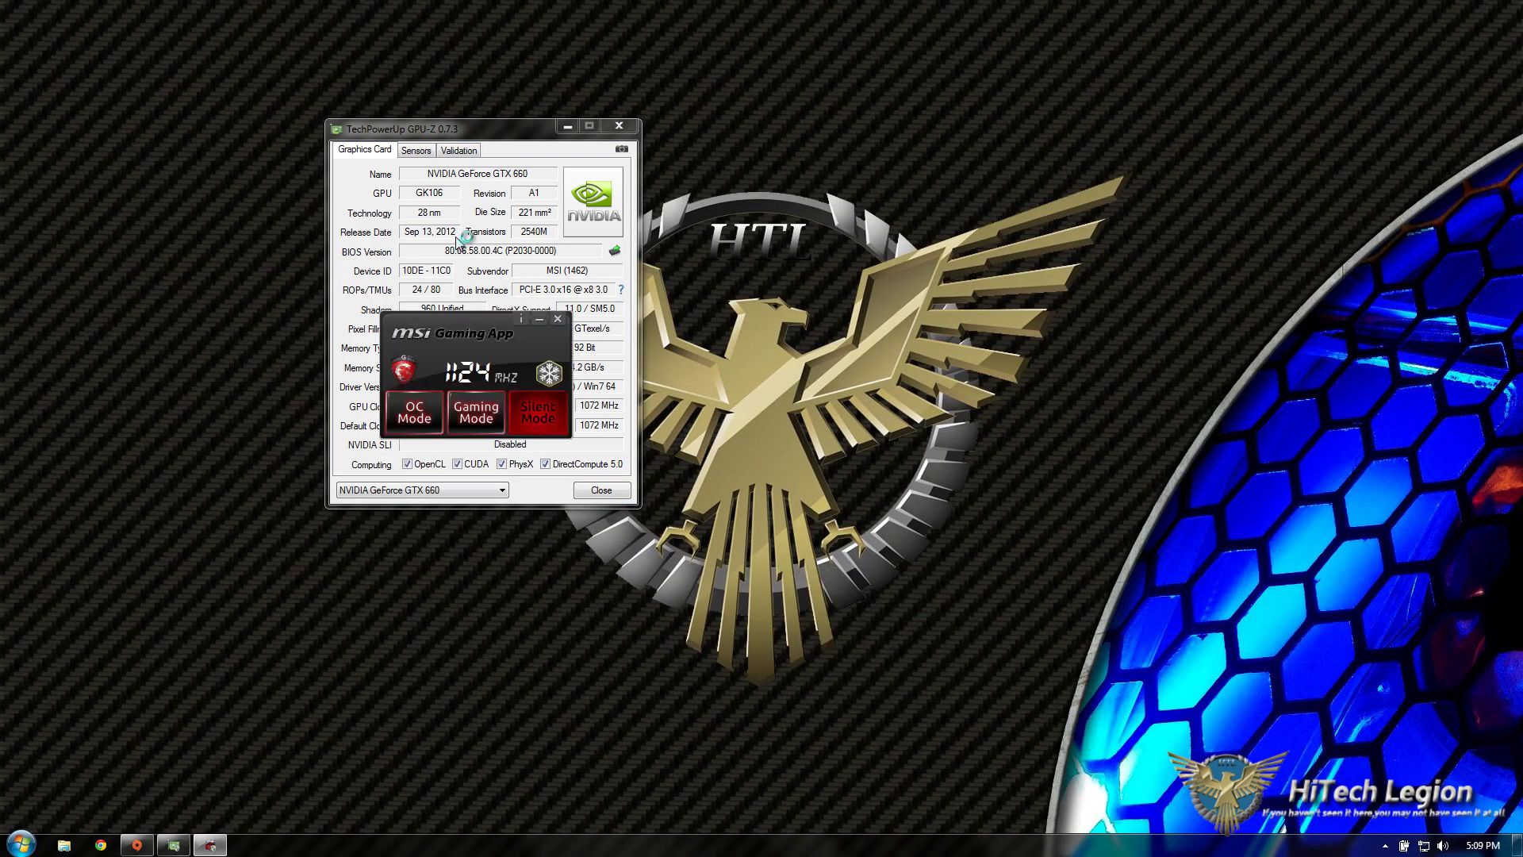
Place Afterburner beside its hardware monitor, Gaming App below it, and GPU-Z far left
drag(316, 60, 1102, 94)
drag(453, 339, 958, 546)
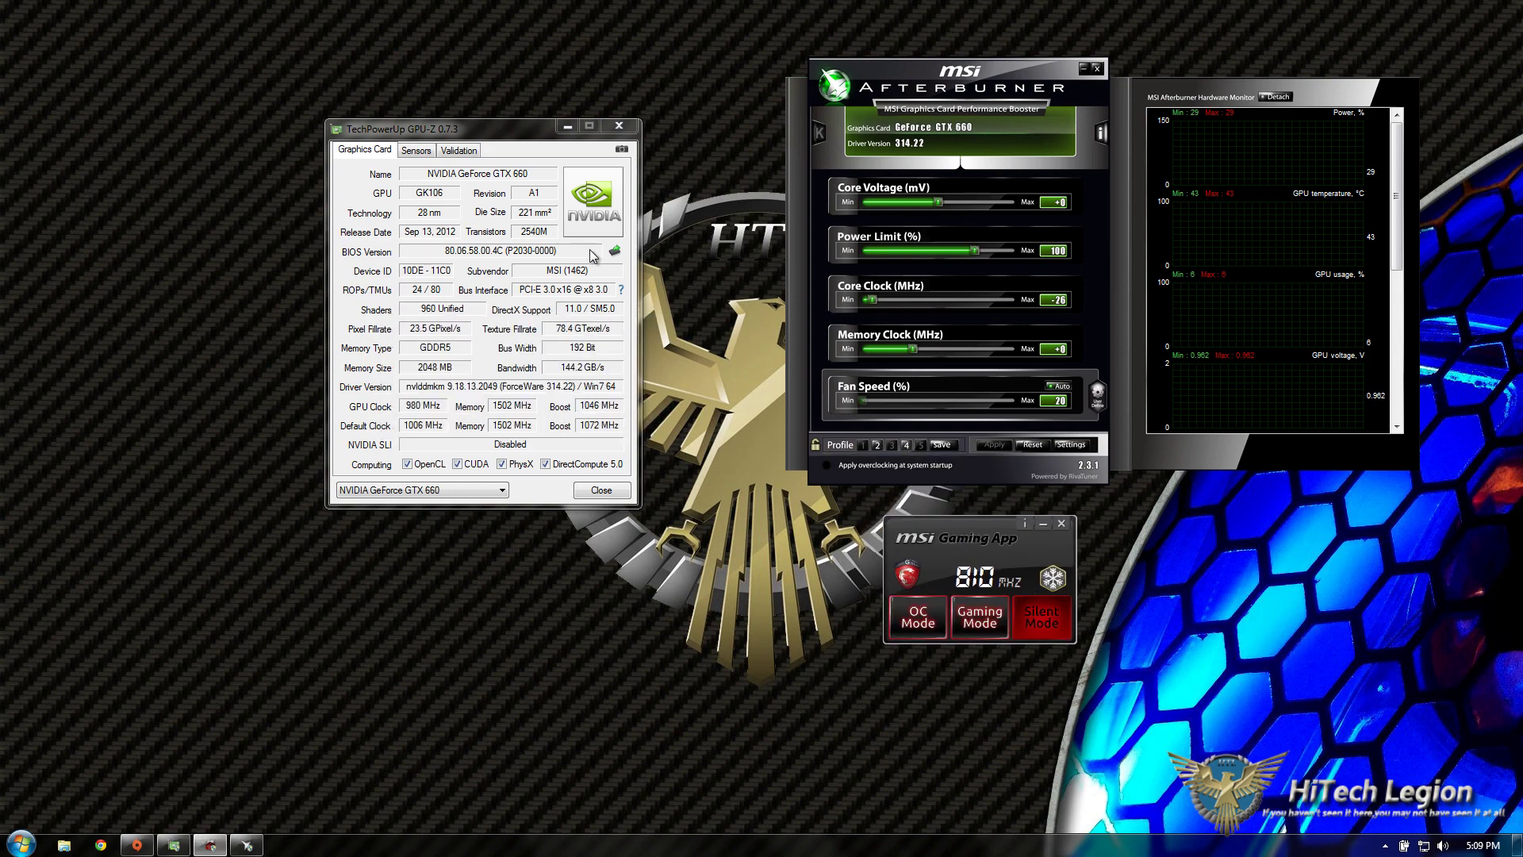
drag(476, 128, 271, 172)
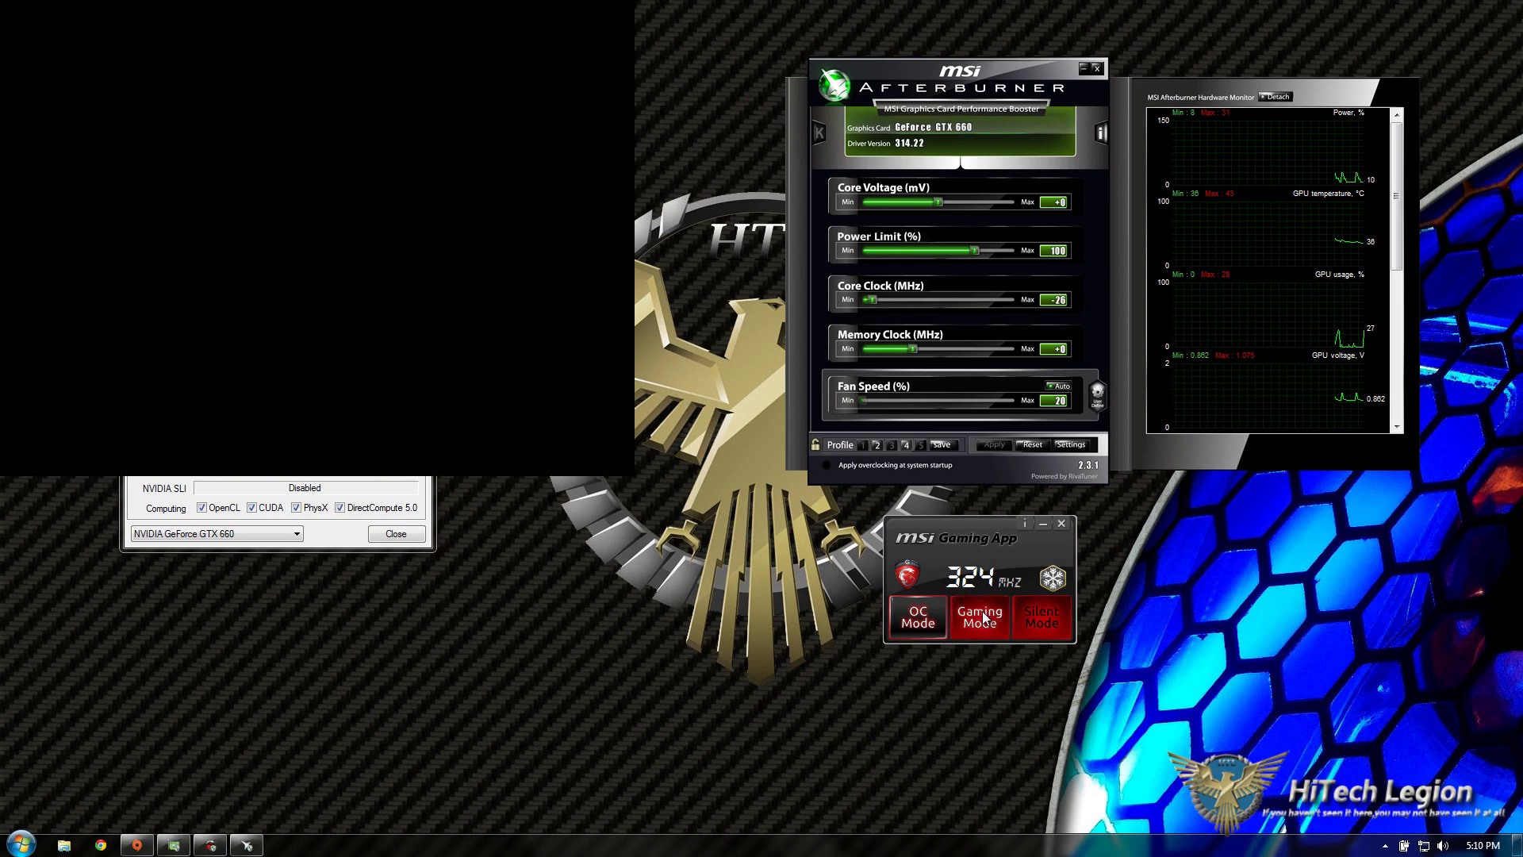
Try Gaming Mode, then set the Gaming App to OC Mode for +30 core (1036 MHz)
click(982, 615)
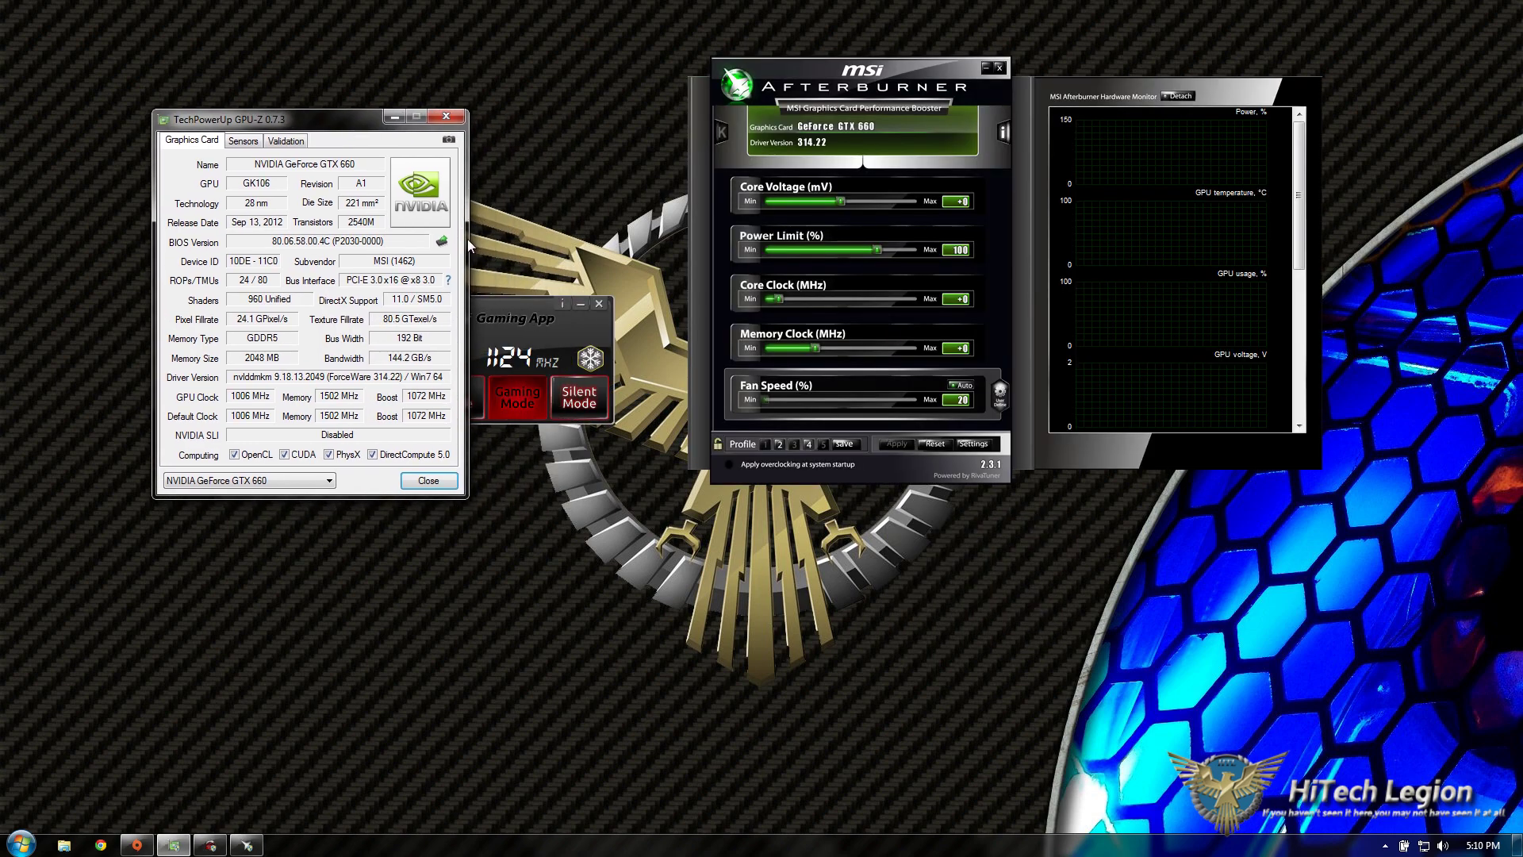
drag(488, 309, 763, 610)
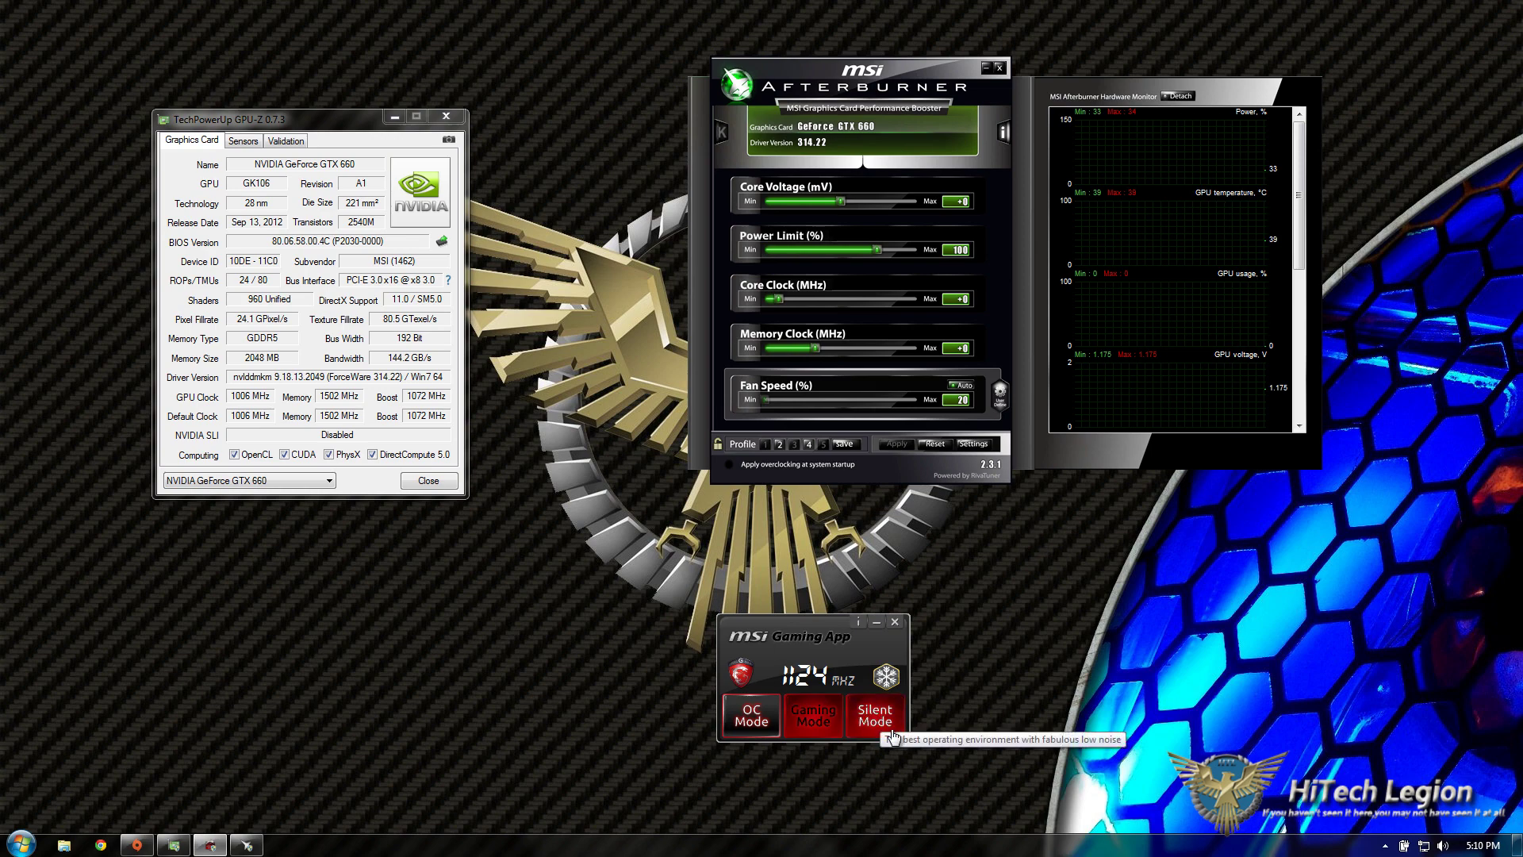
click(764, 723)
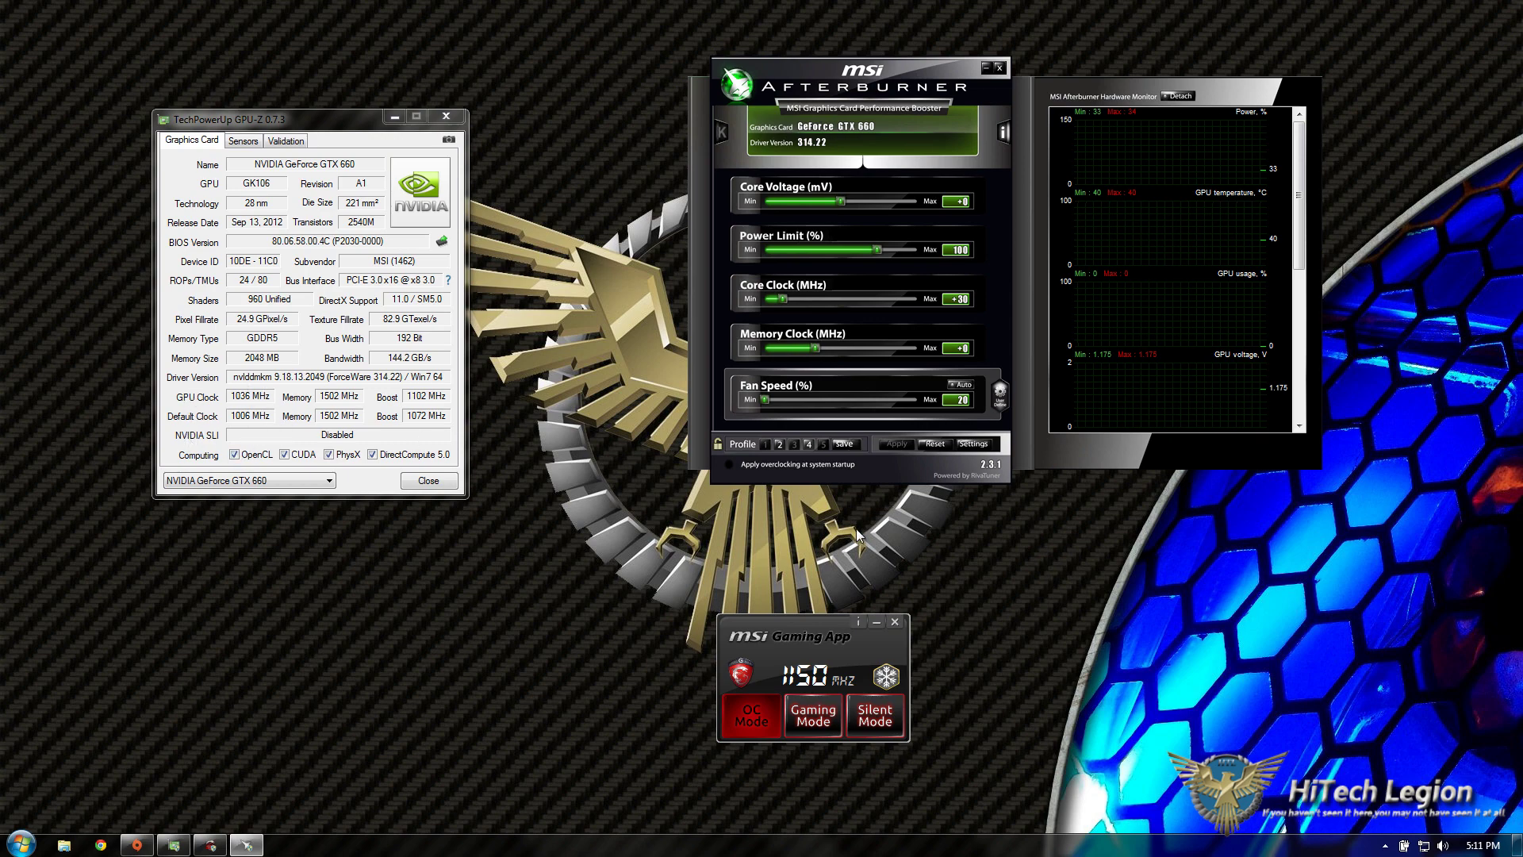
drag(792, 103, 851, 118)
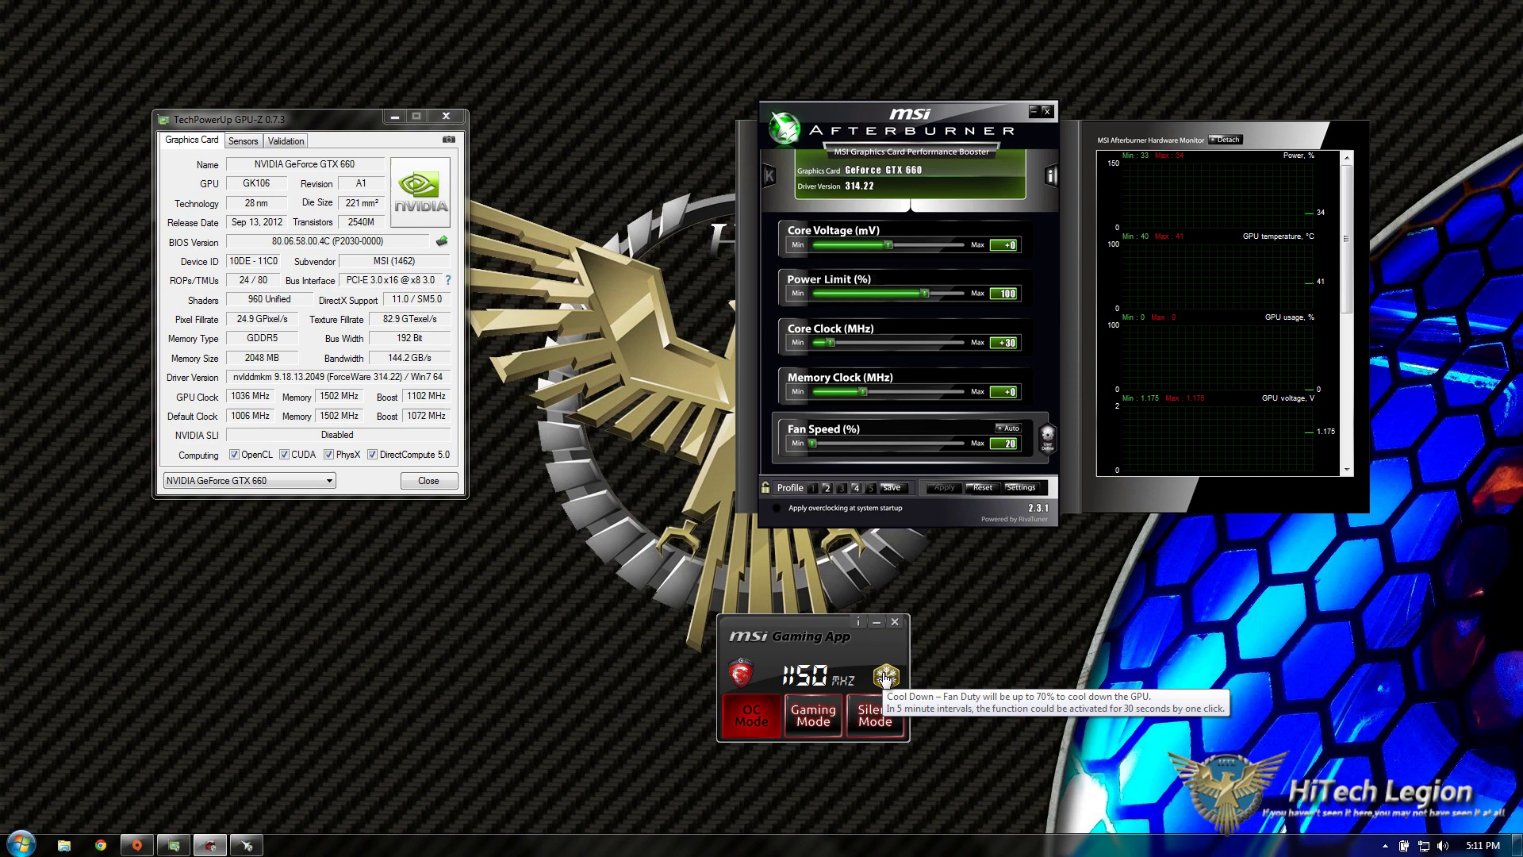
Trigger the Gaming App's Cool Down fan boost and scroll to the fan and clock graphs
drag(816, 626, 885, 616)
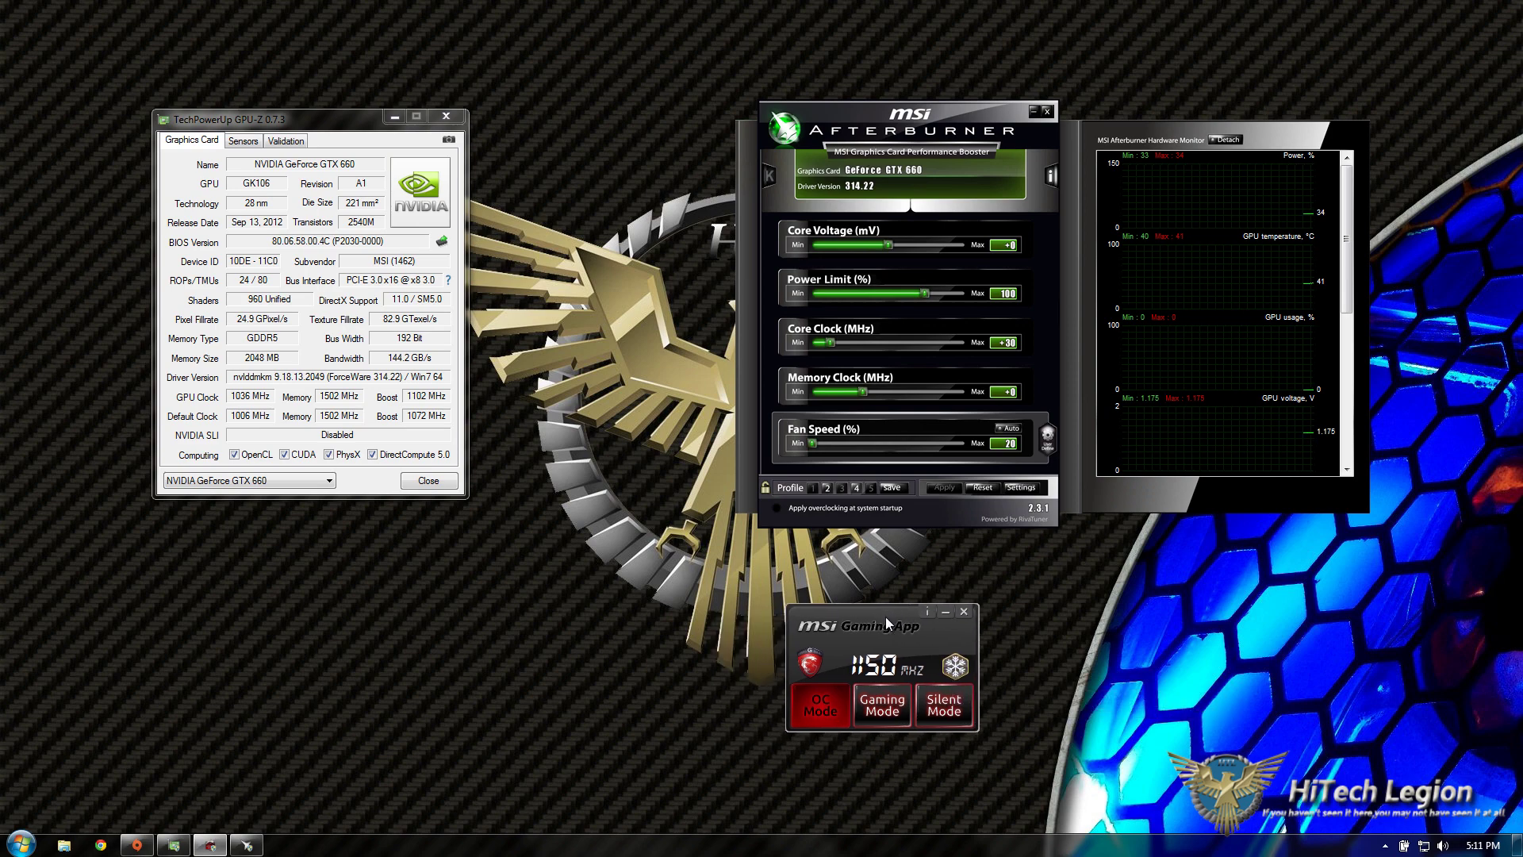
click(955, 667)
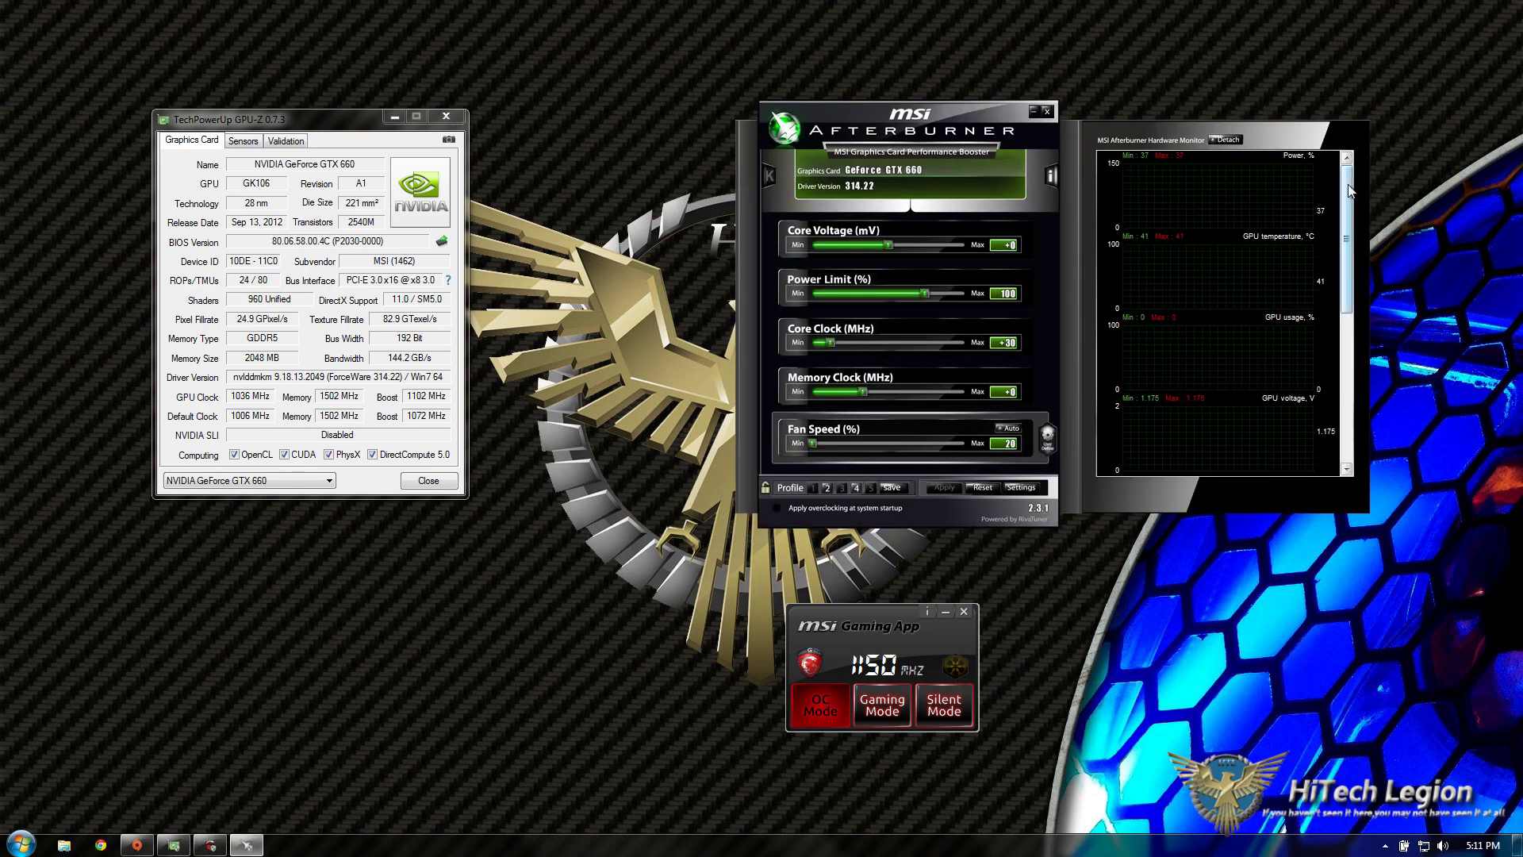
drag(1349, 190, 1348, 389)
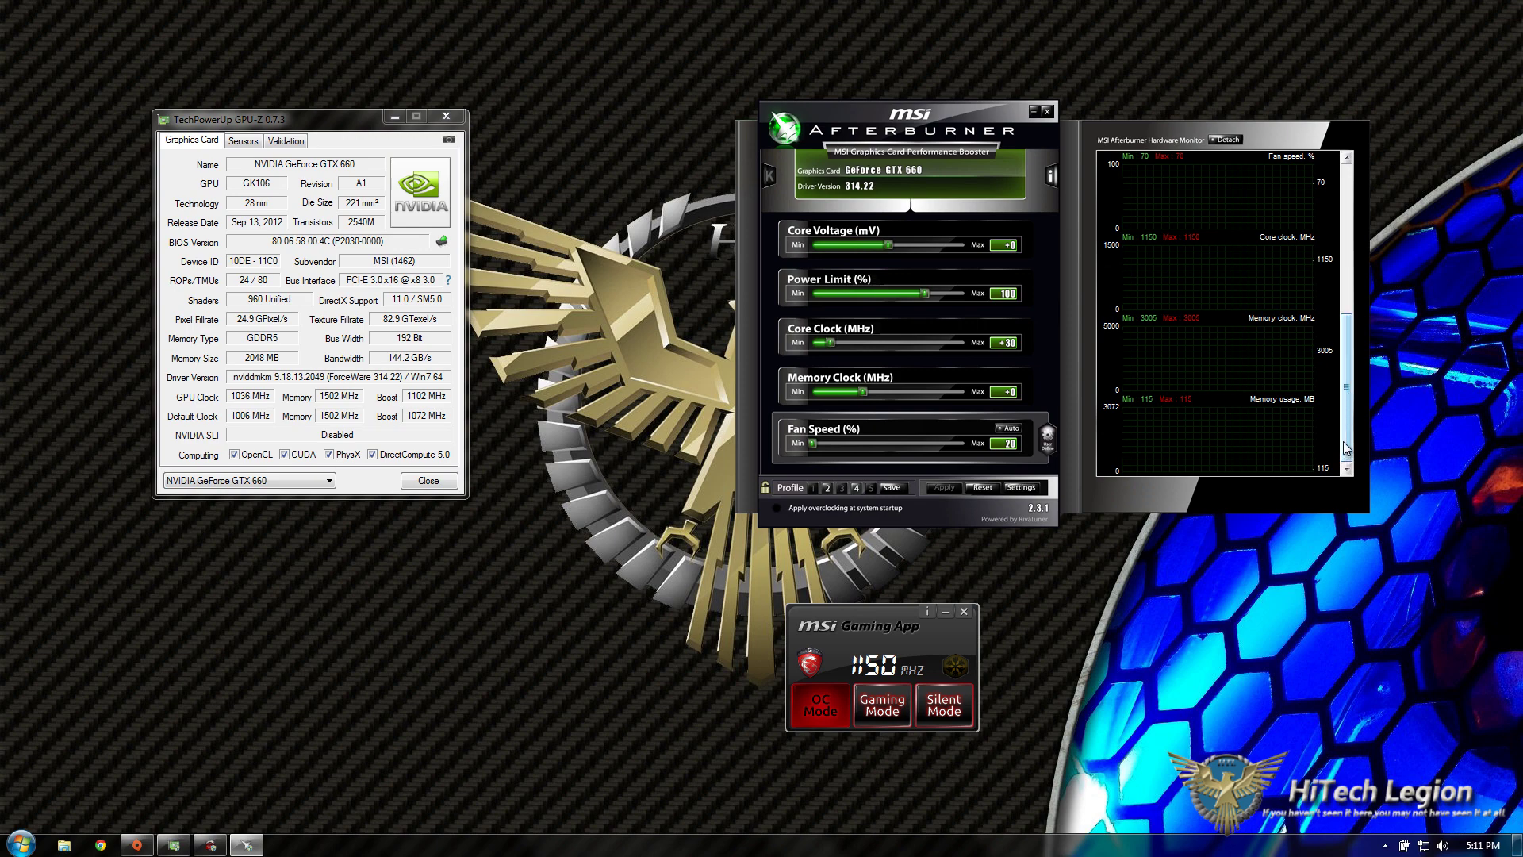
drag(1346, 447, 1351, 409)
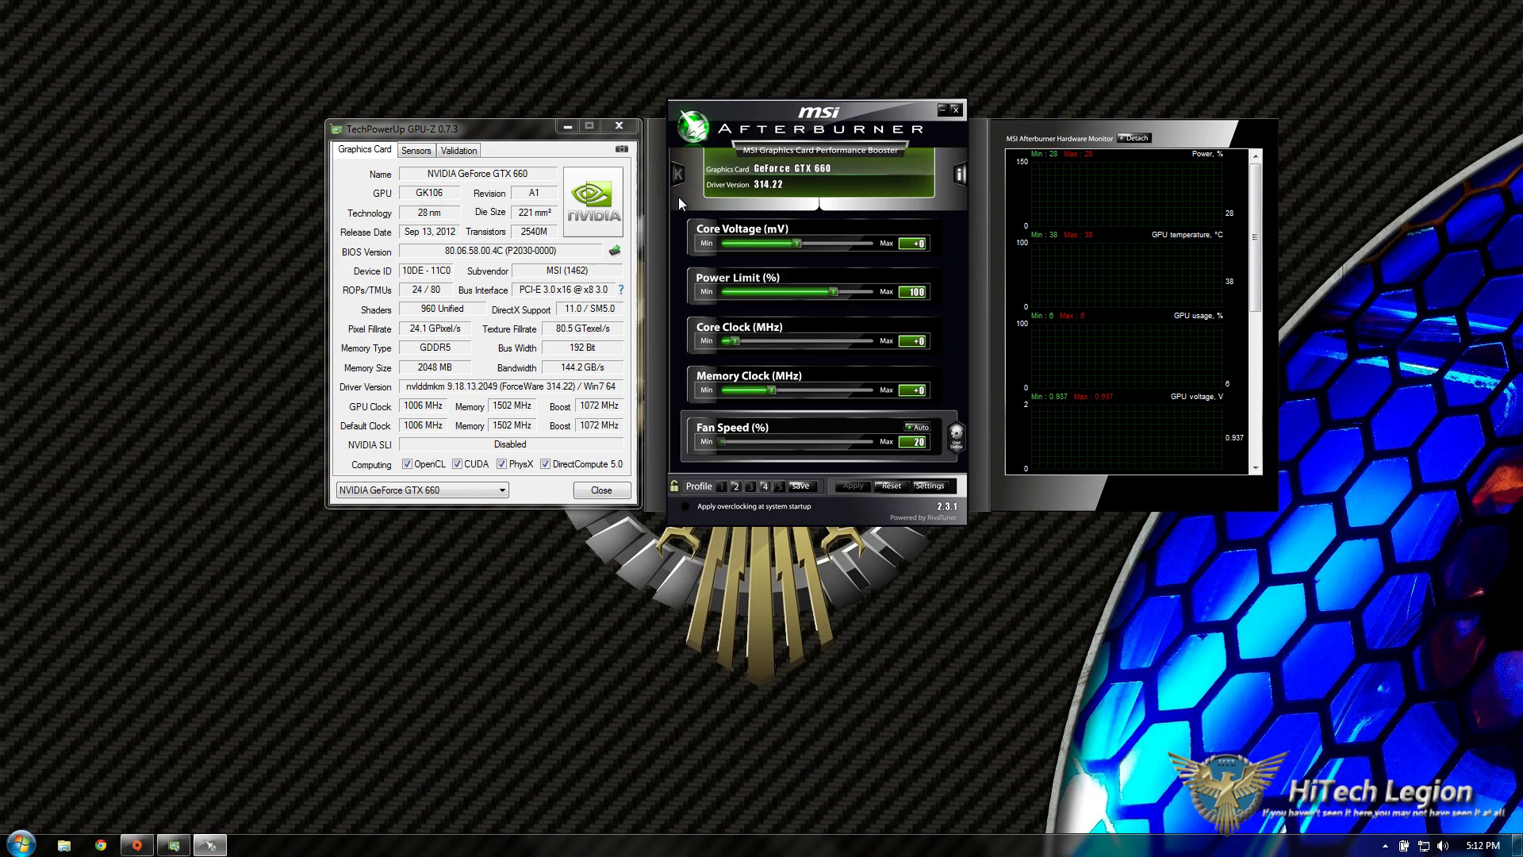
Run Heaven at Ultra quality, Extreme tessellation, DirectX 11, 1680x1050
click(523, 123)
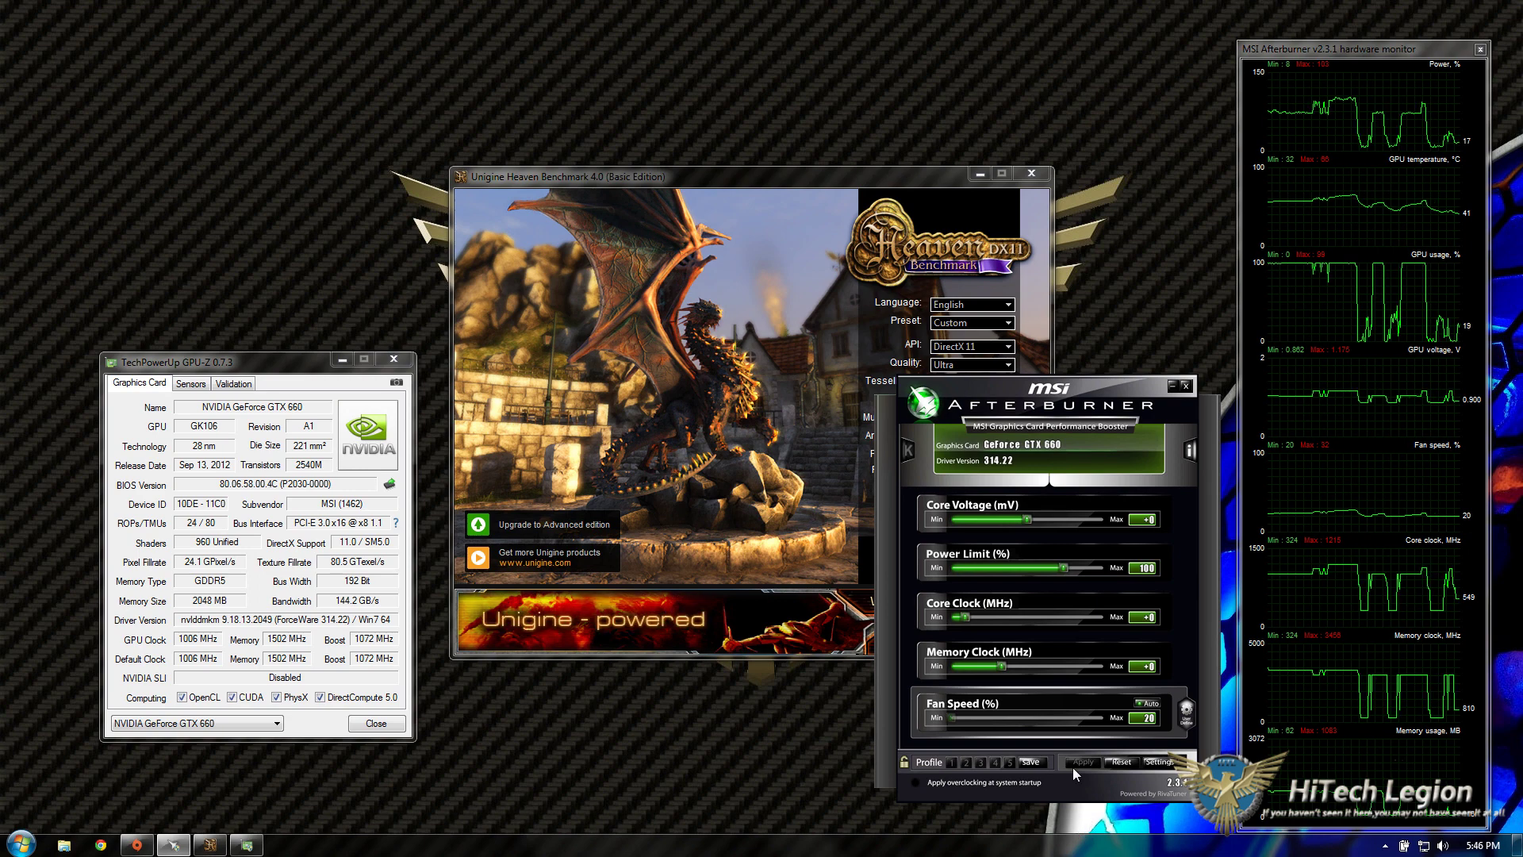
click(630, 297)
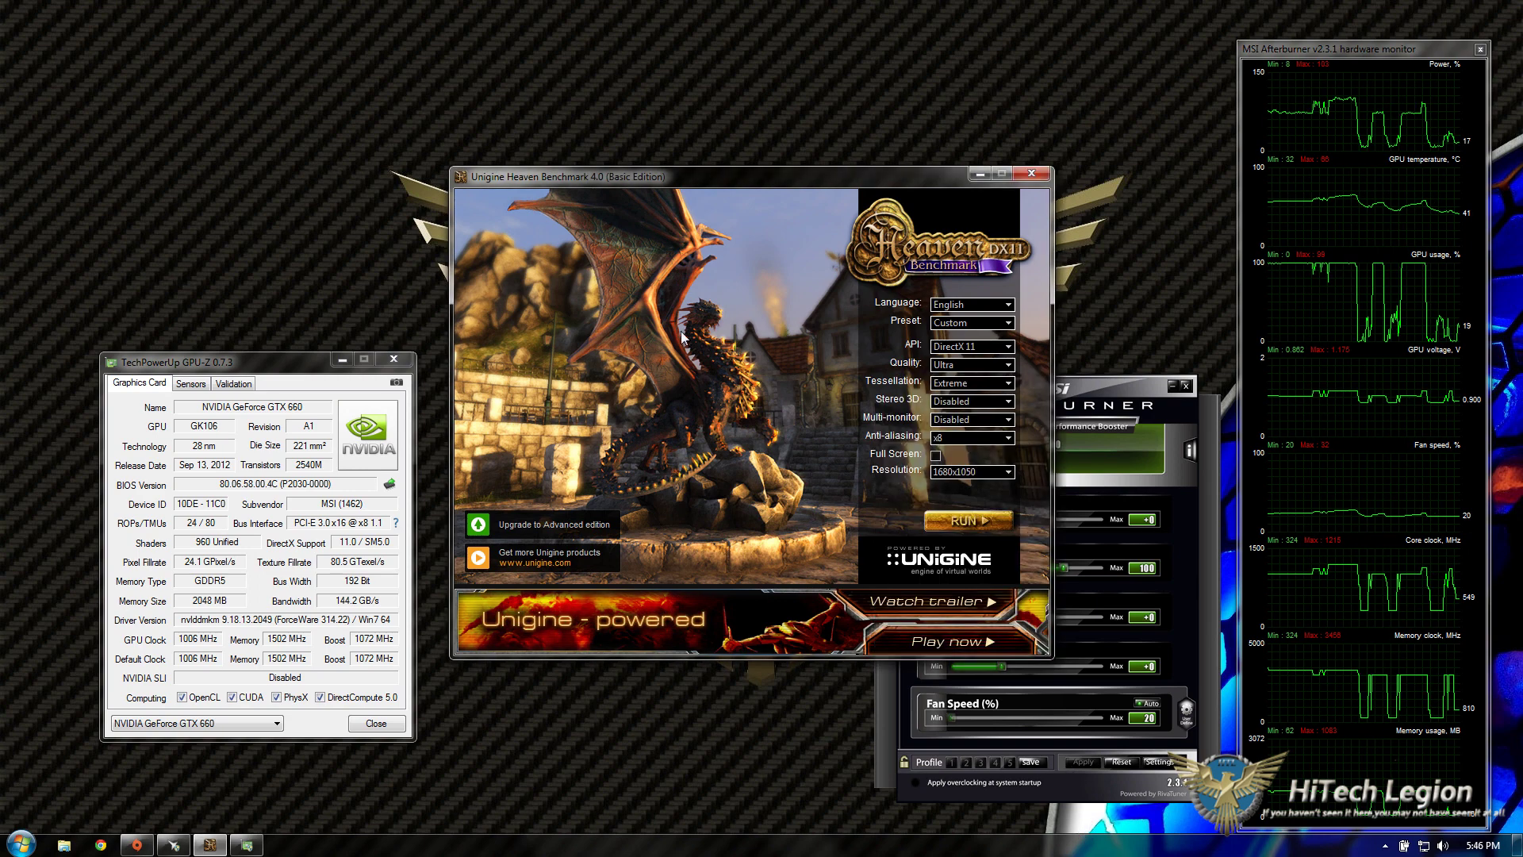
click(954, 536)
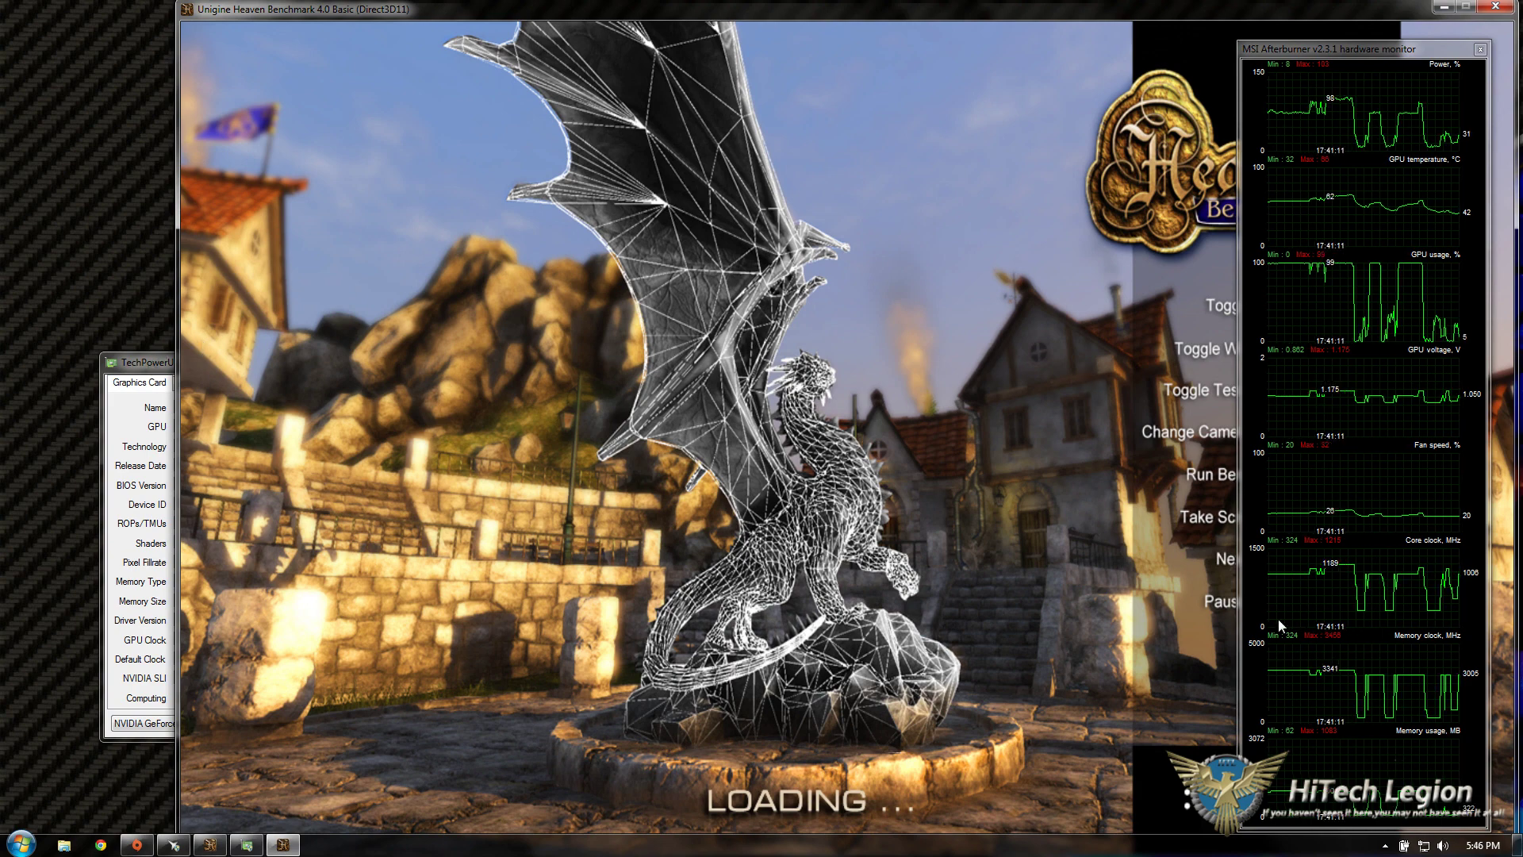
Watch GPU-Z's Sensors during the run, glancing at Graphics Card and Validation pages
click(133, 362)
click(193, 384)
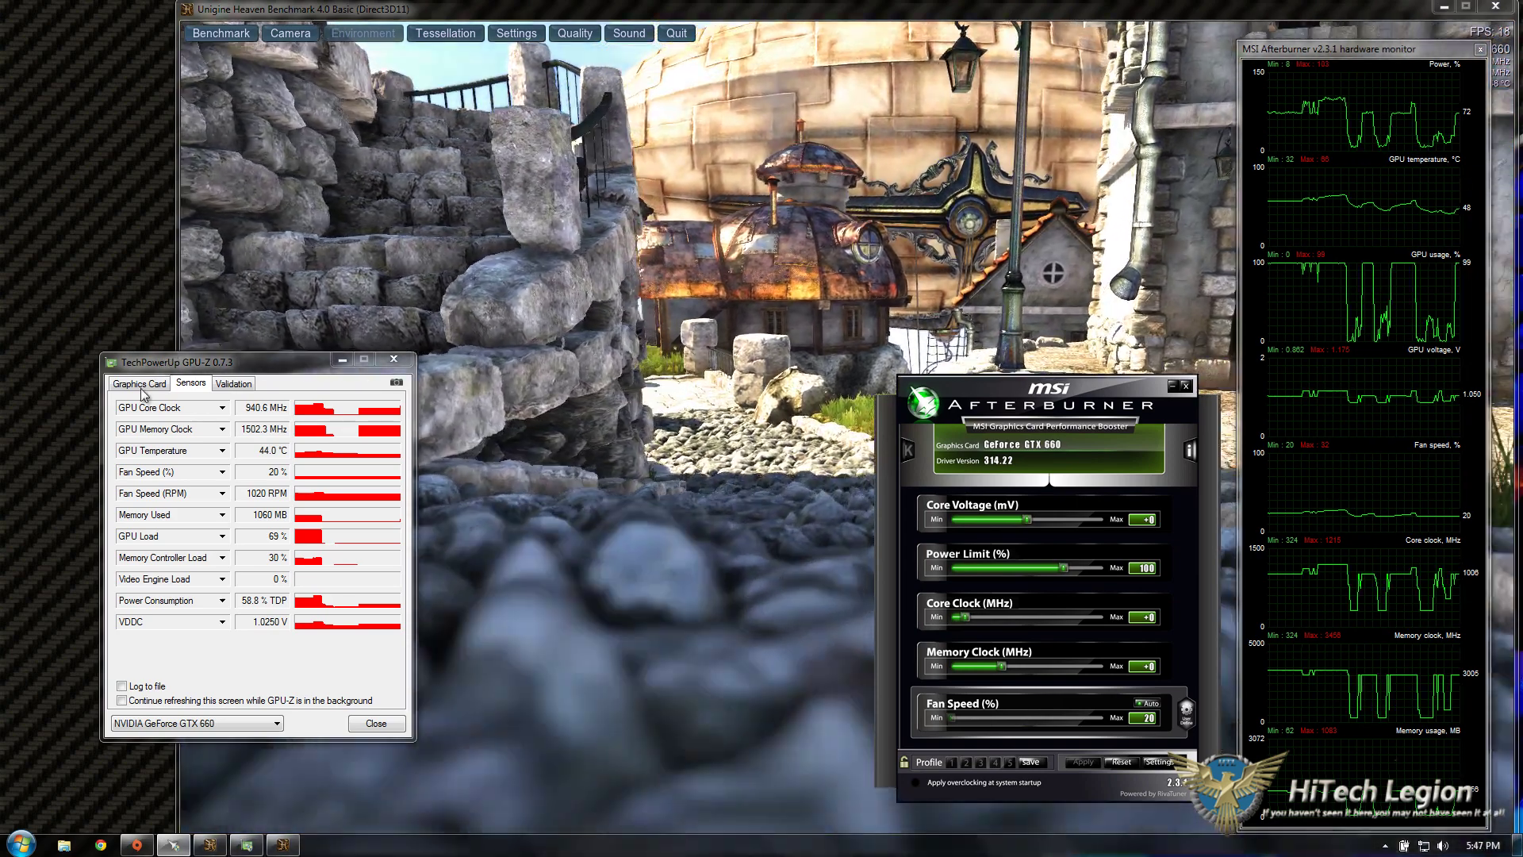
click(135, 384)
click(233, 383)
click(190, 383)
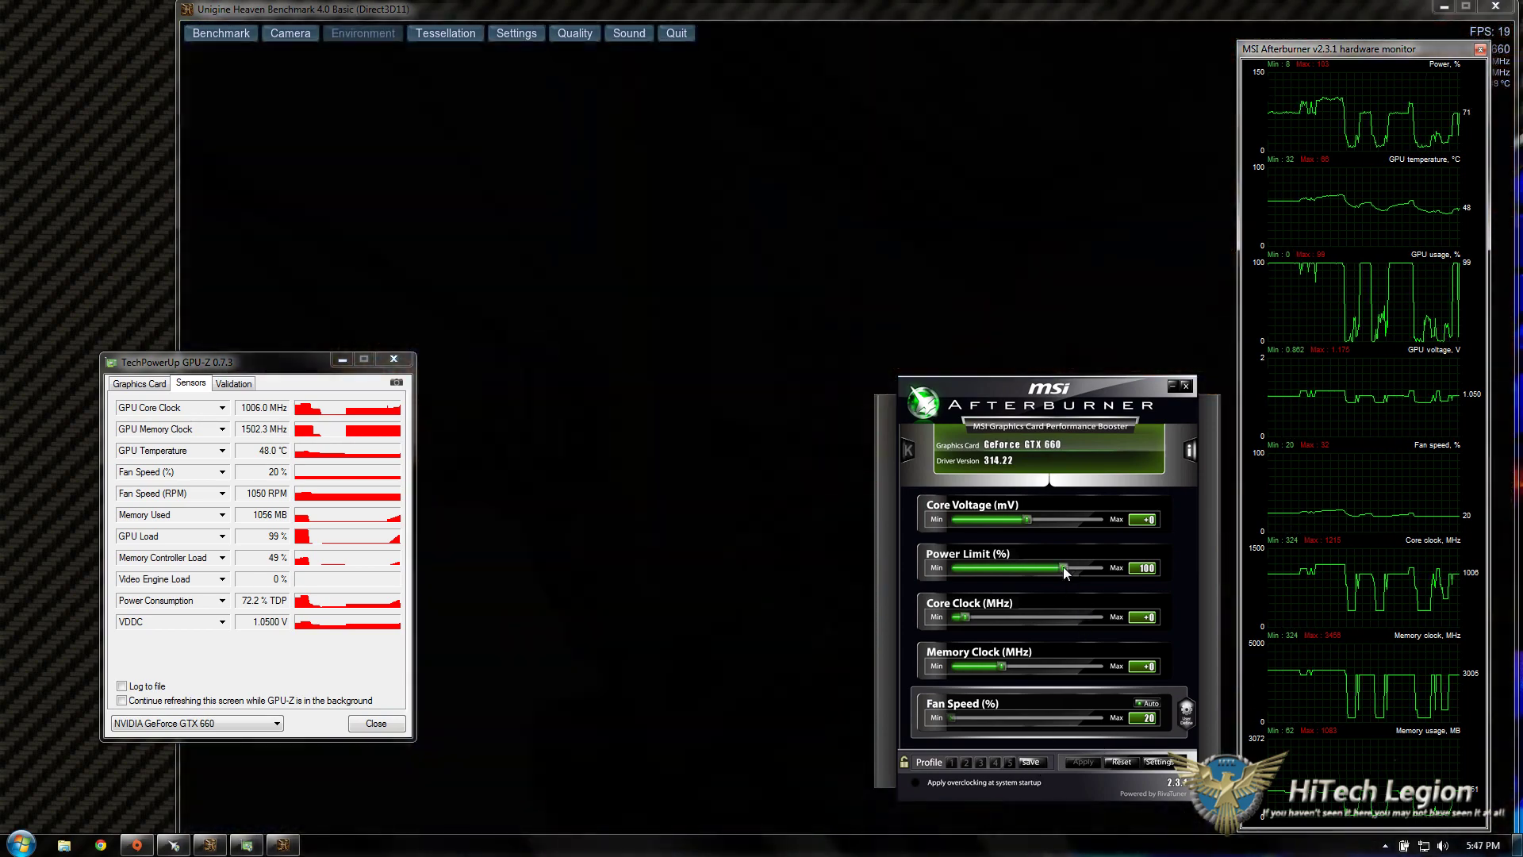
Raise and apply the maximum power limit, then check the monitor graphs and GPU-Z sensors
drag(1063, 567, 1158, 569)
click(1075, 762)
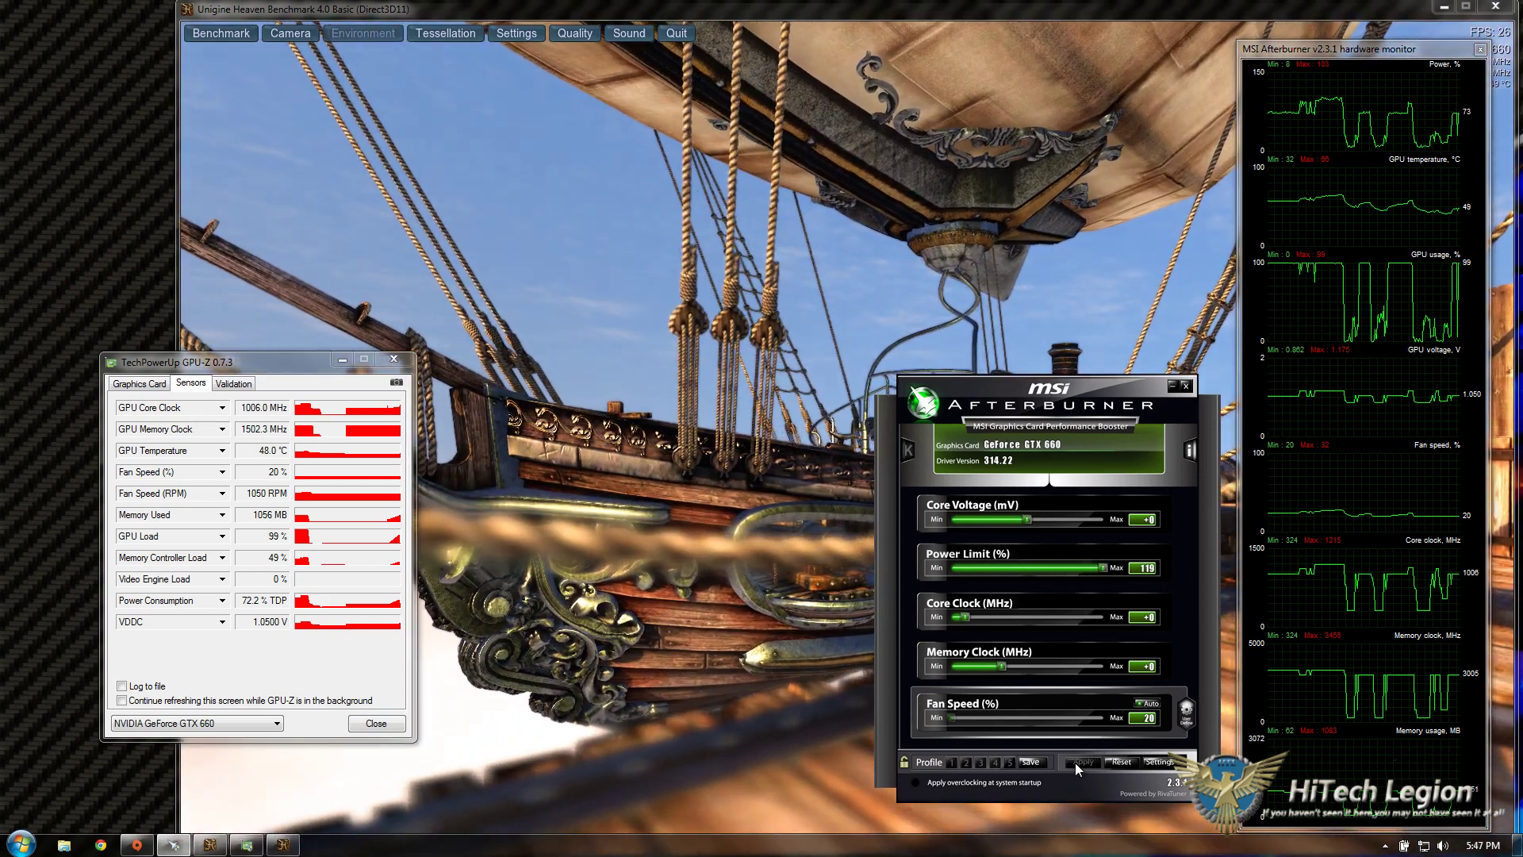
click(1462, 455)
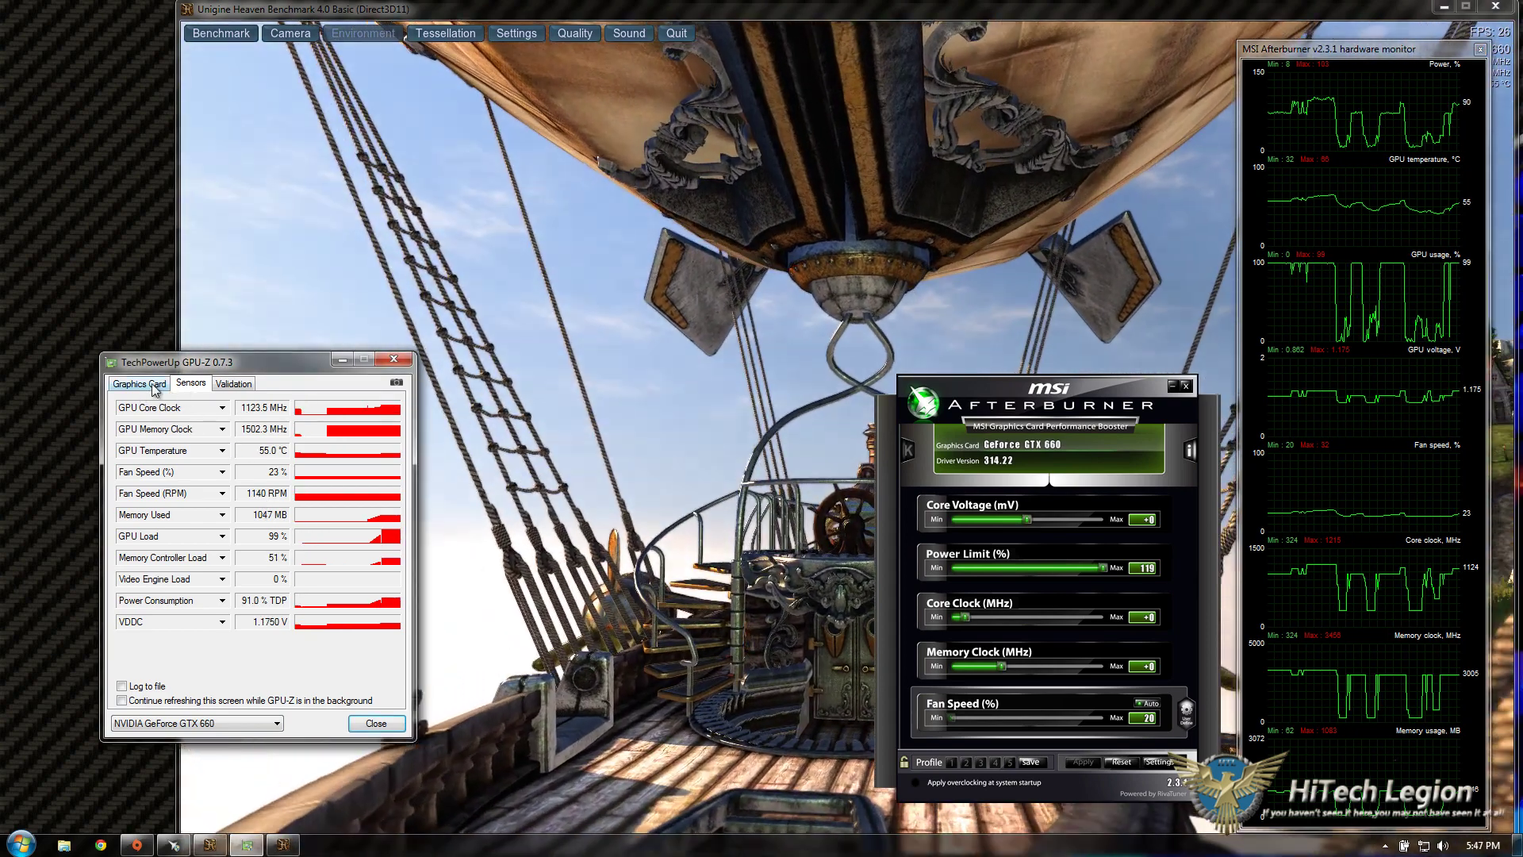
click(205, 389)
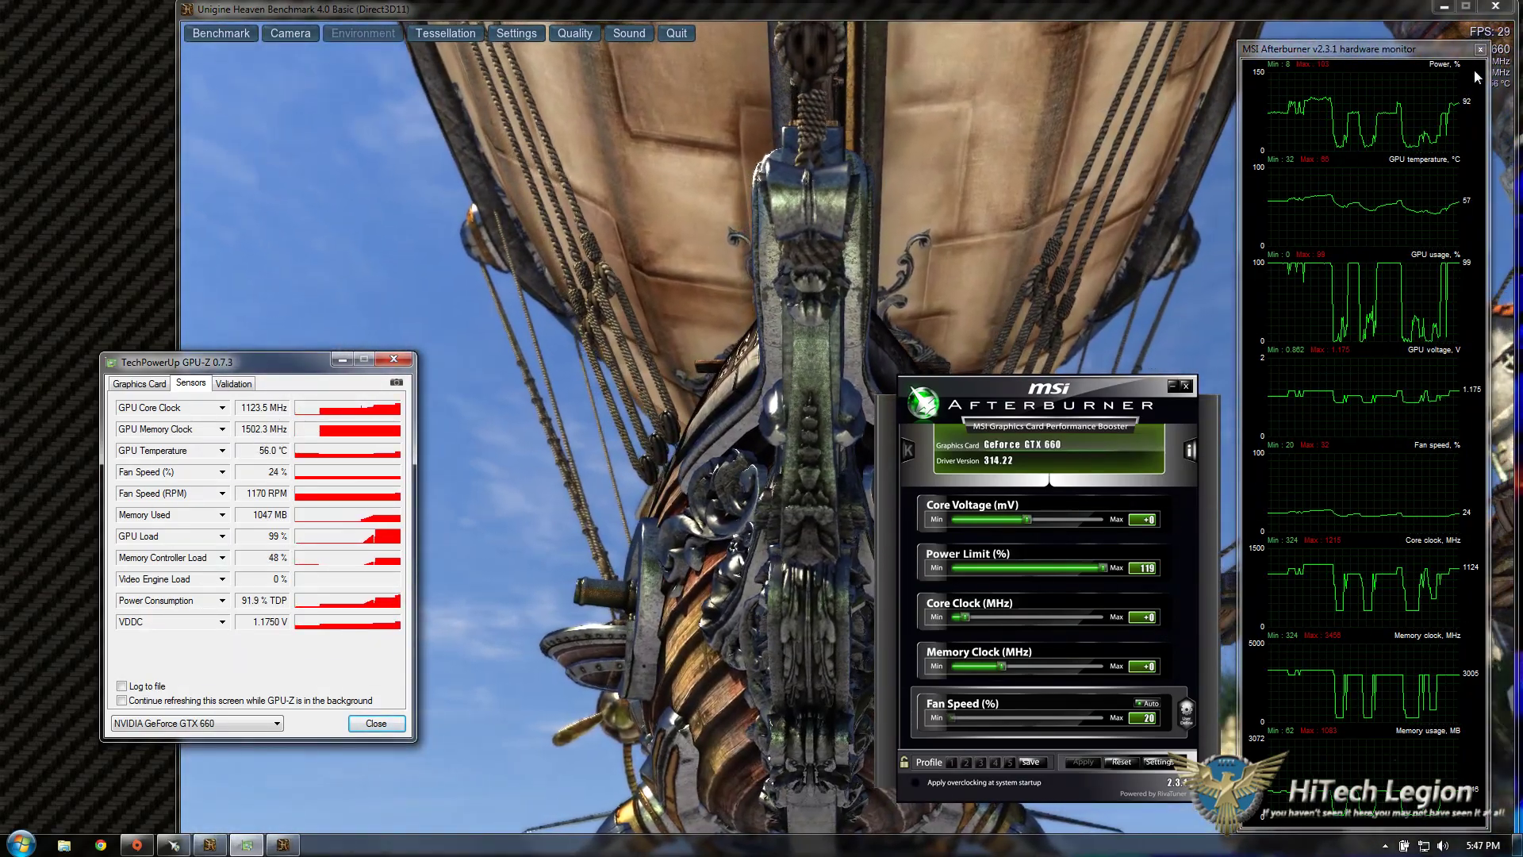
mouse_move(1444, 117)
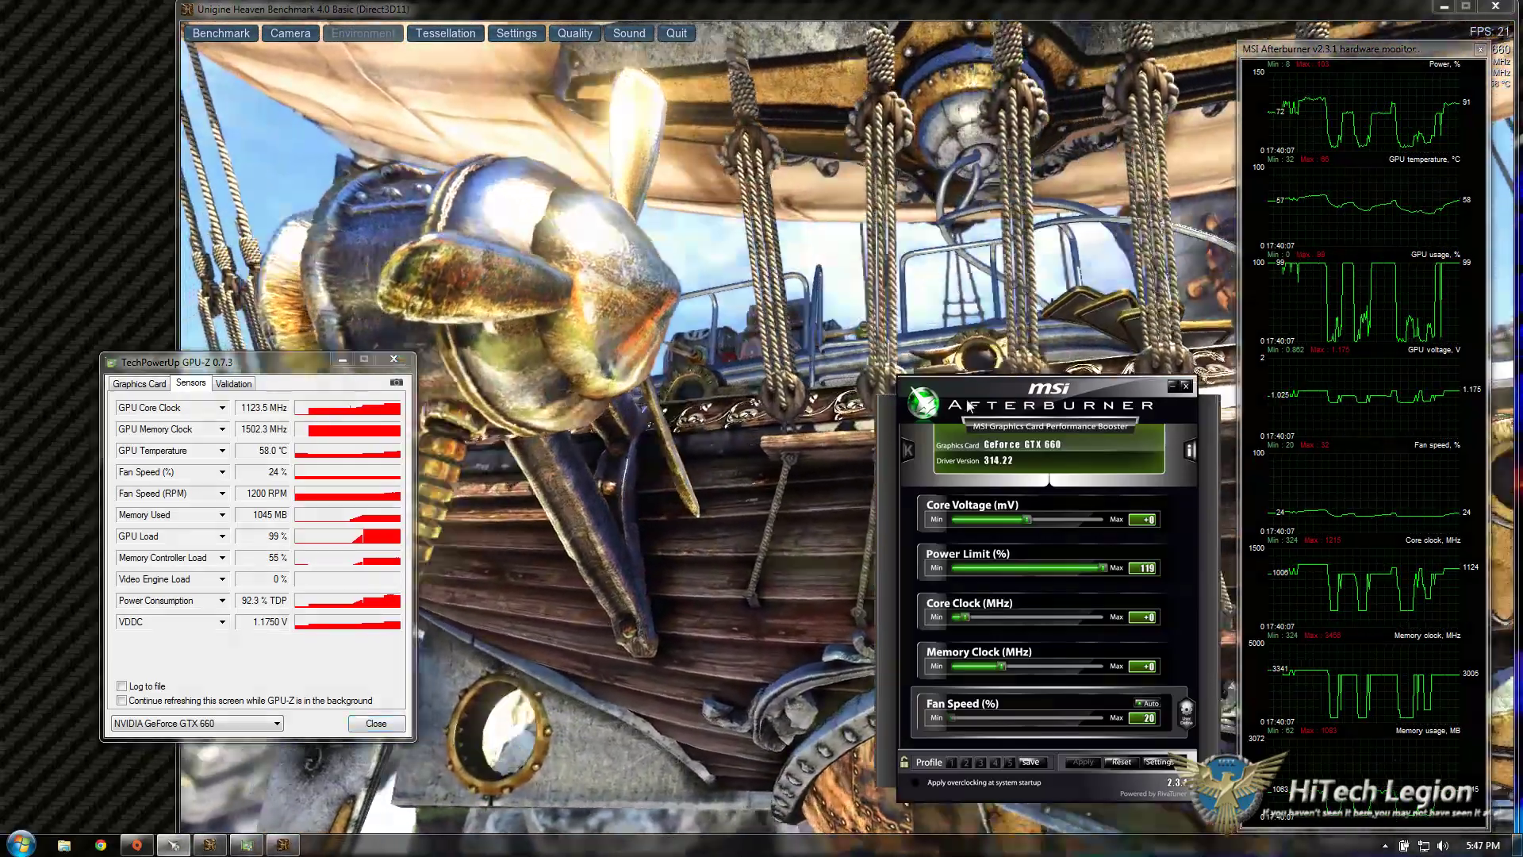
drag(1002, 409, 951, 419)
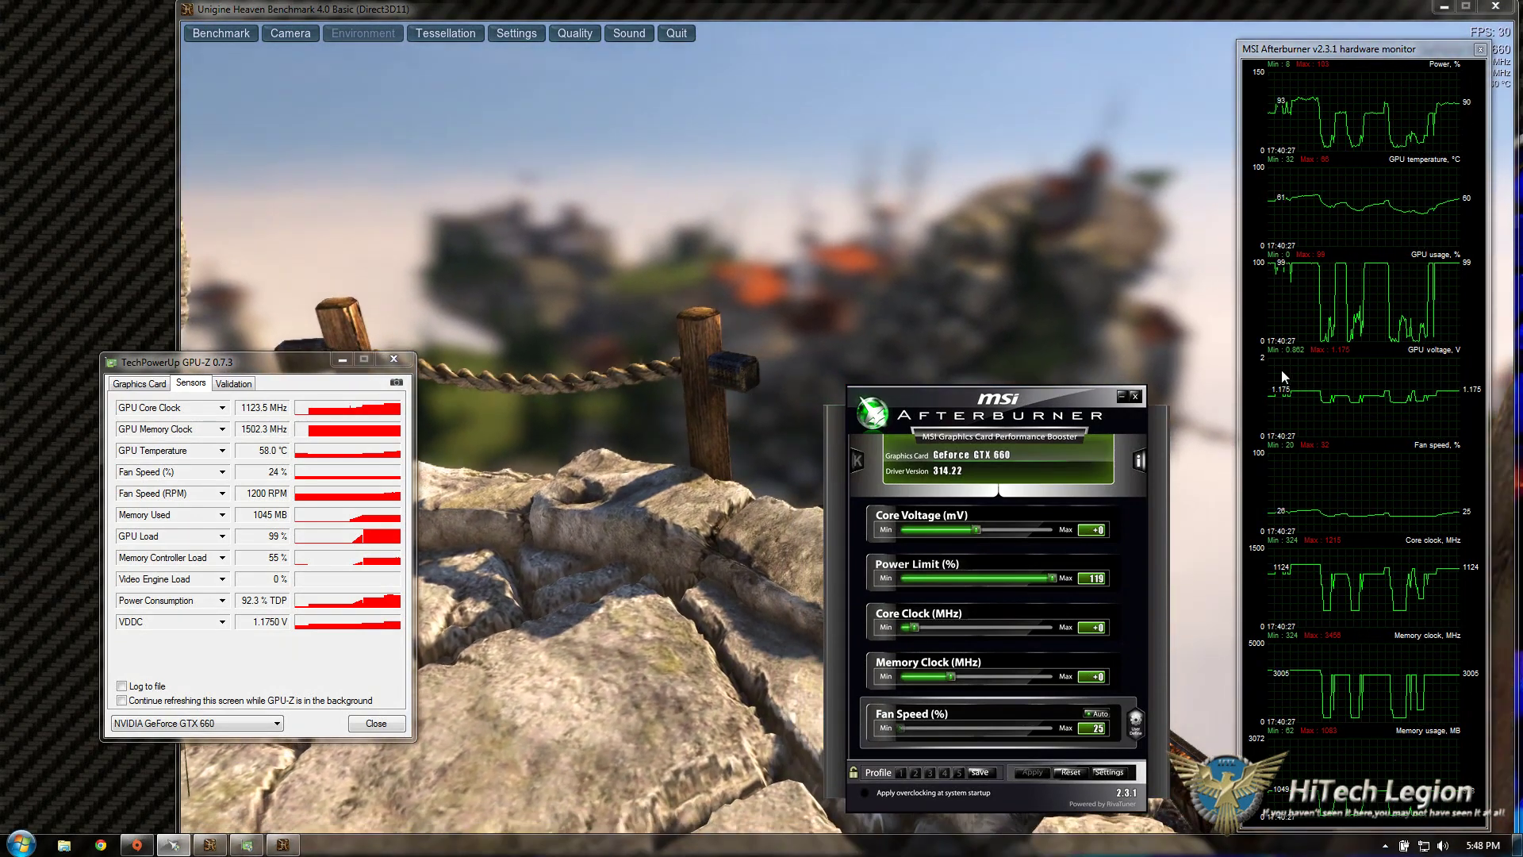
Apply a 100% power limit, then restore and apply 110%
mouse_move(1282, 369)
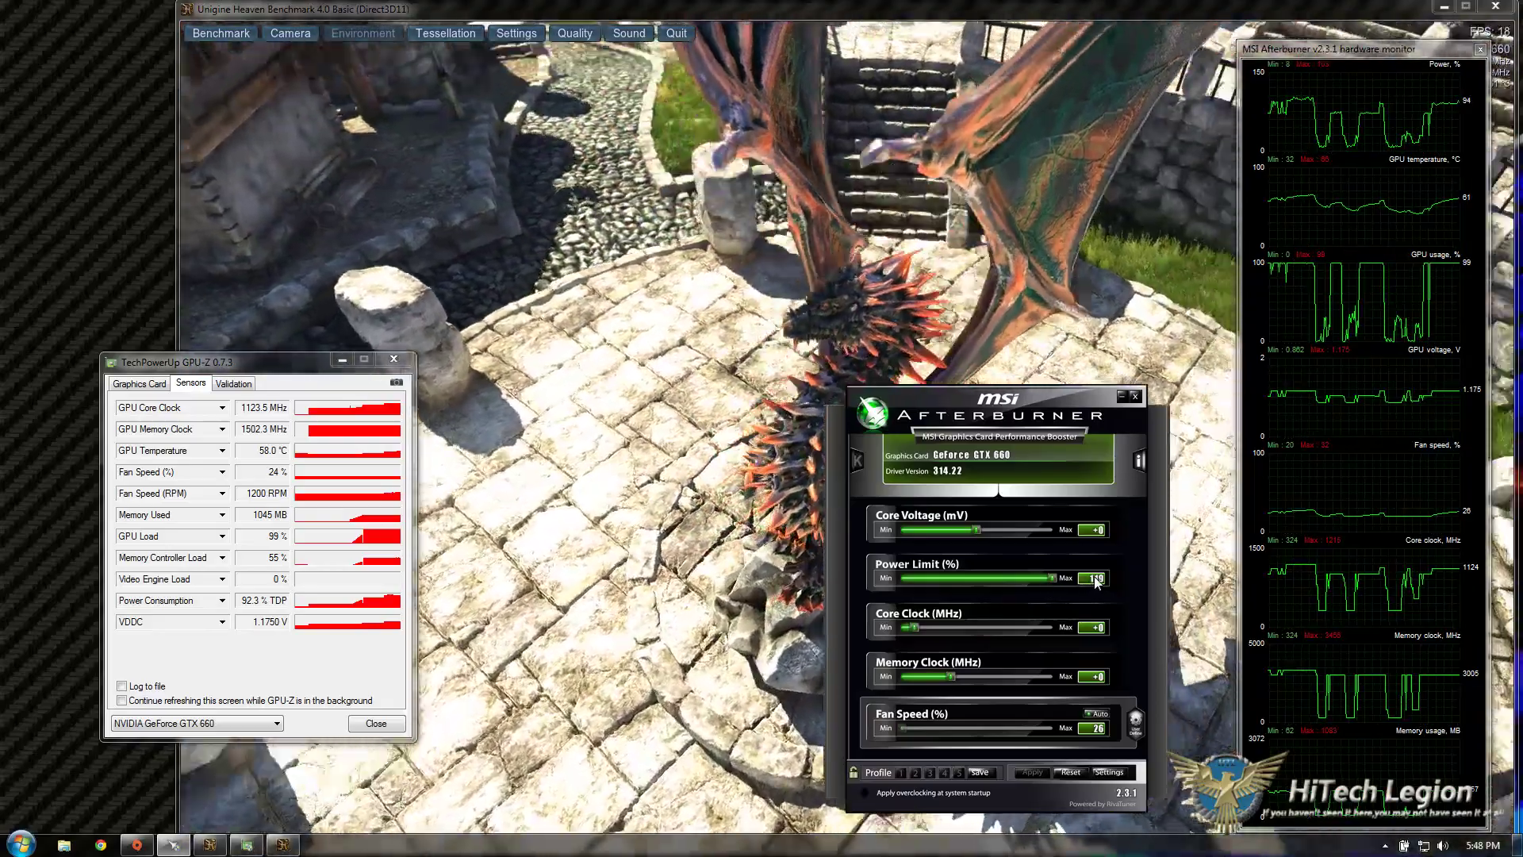
click(1096, 578)
text(100)
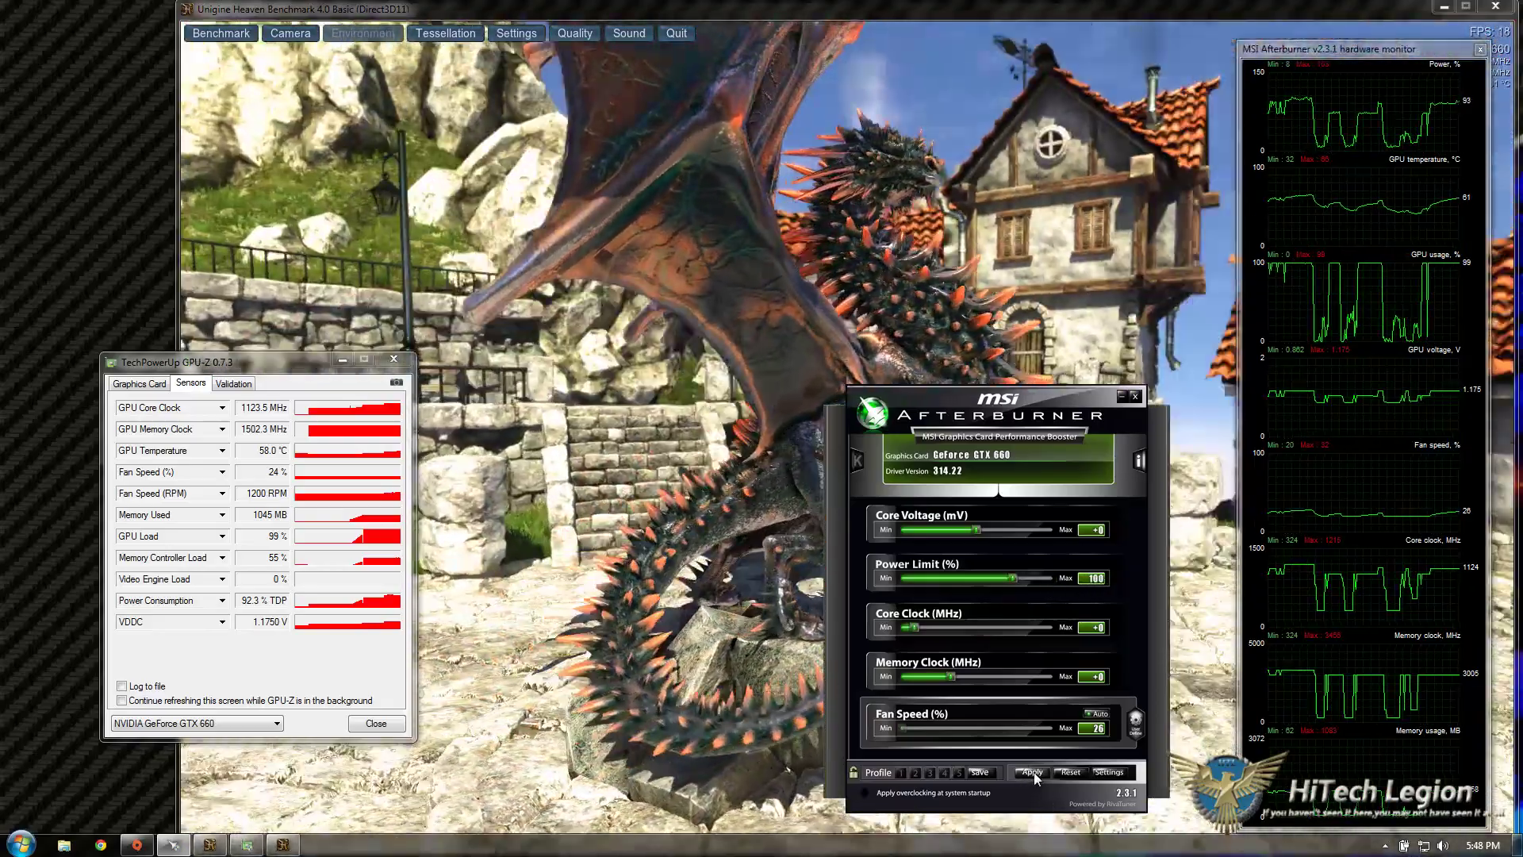
click(1033, 772)
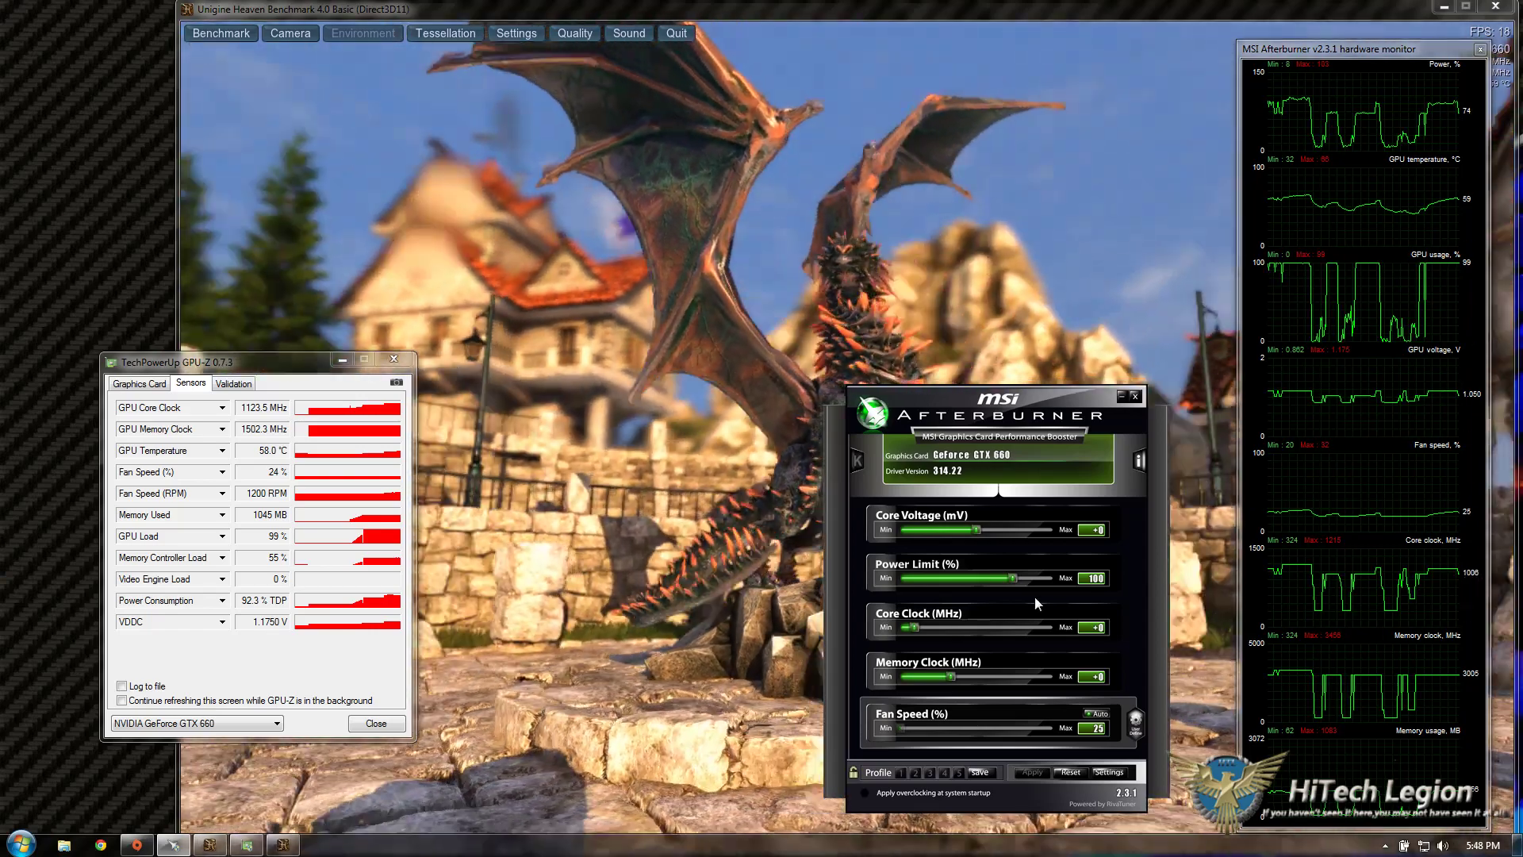
mouse_move(1369, 281)
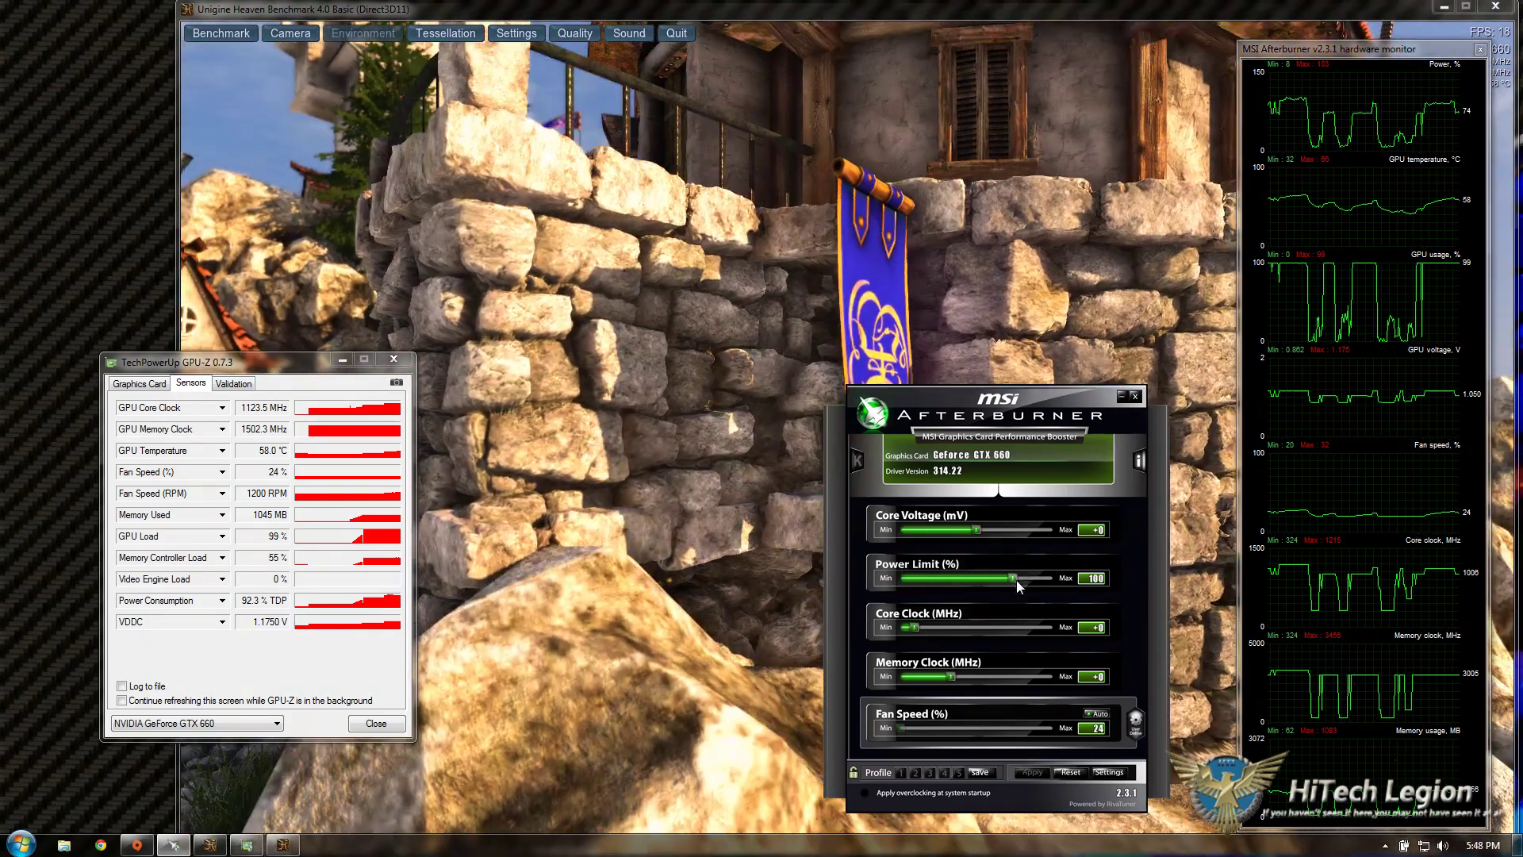
click(1014, 579)
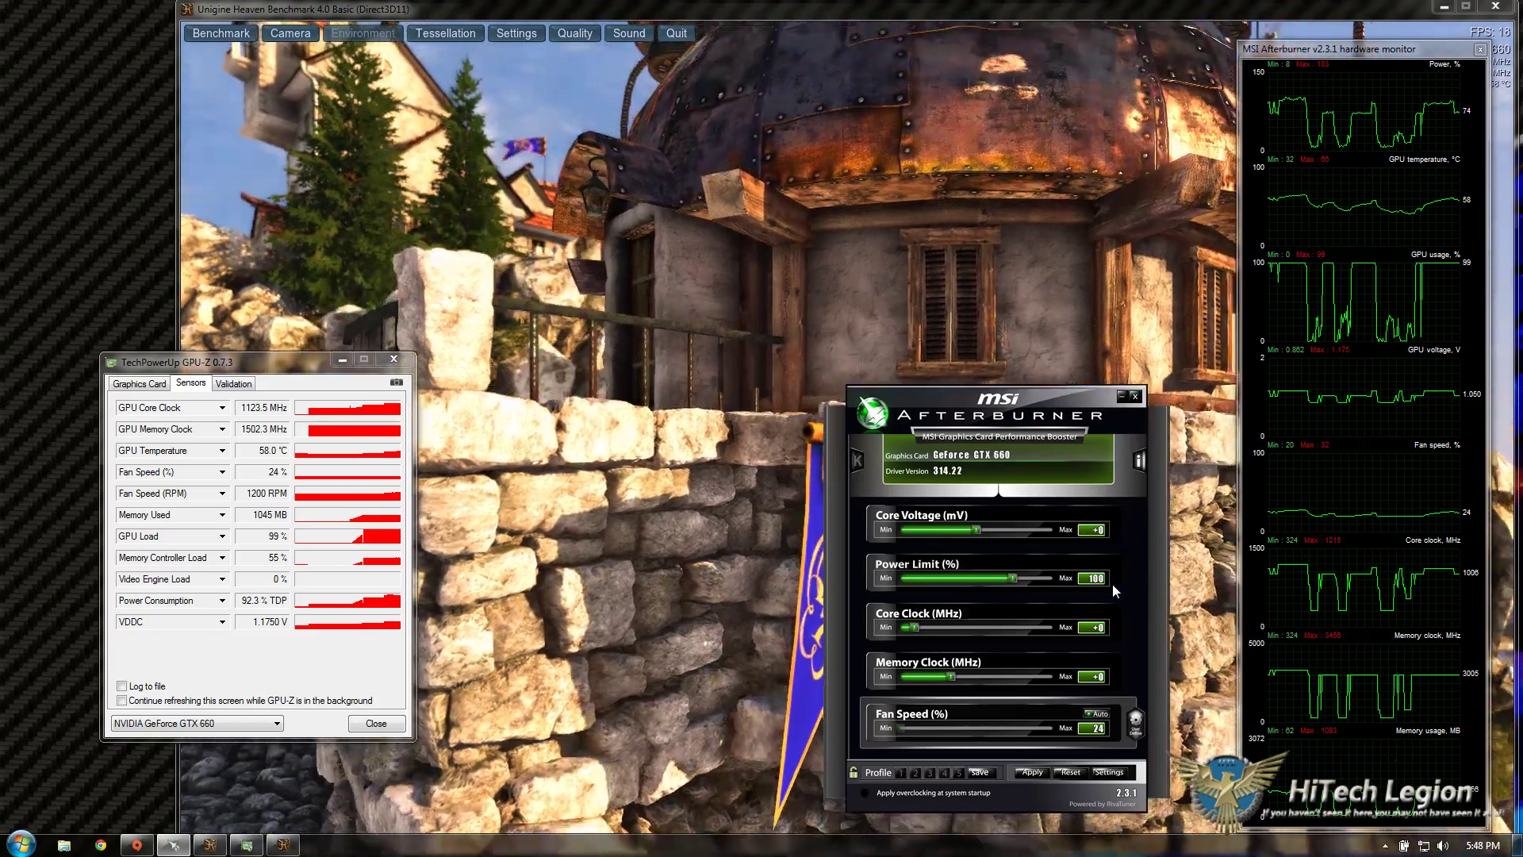
key(Right)
key(Right)
key(Right)
key(Right)
key(Right)
key(Right)
key(Right)
key(Right)
key(Right)
key(Right)
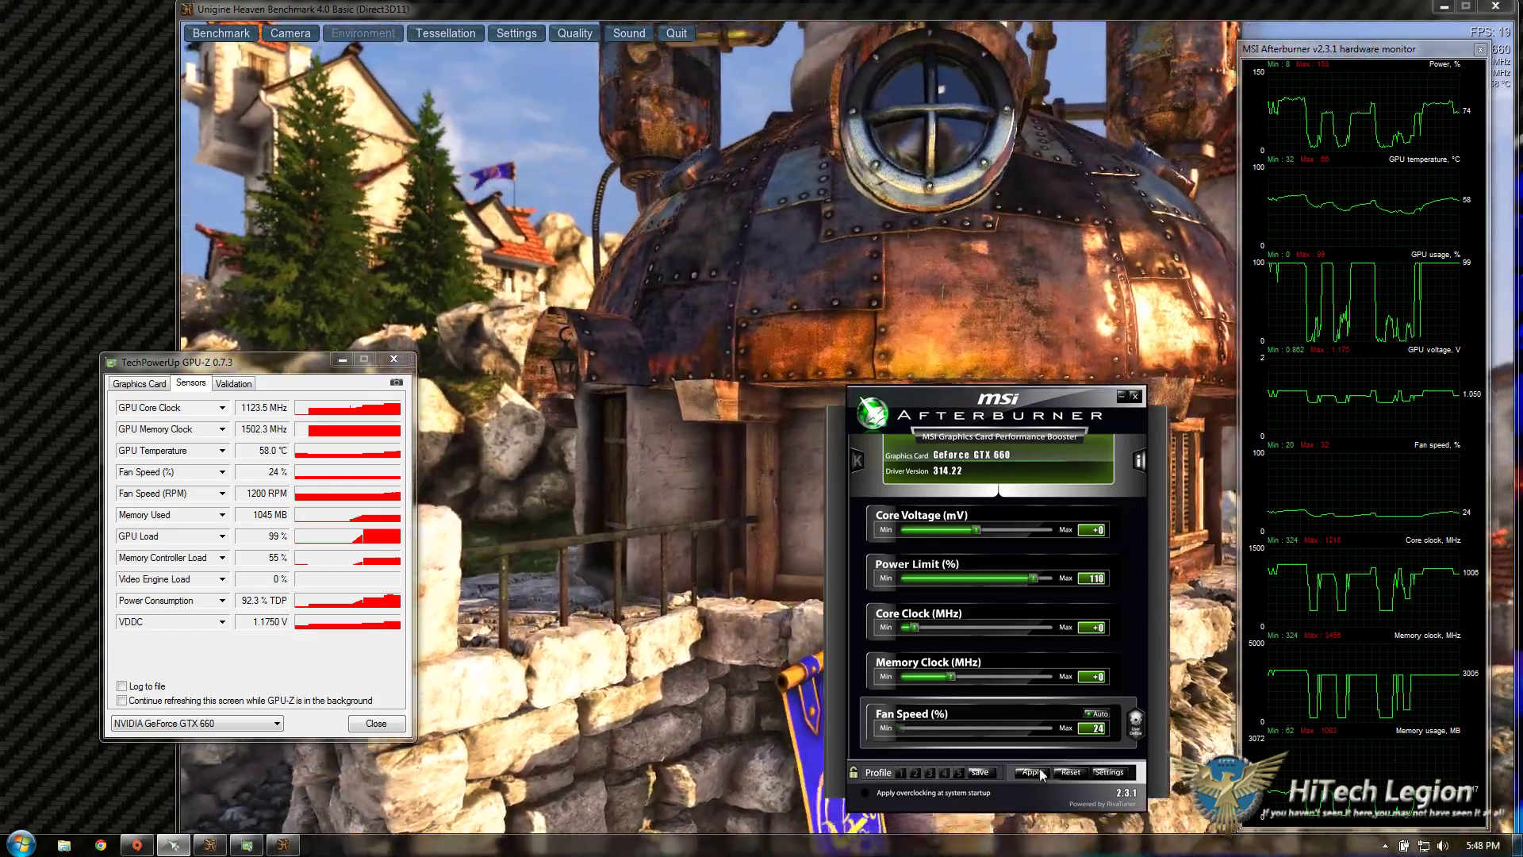
click(1023, 773)
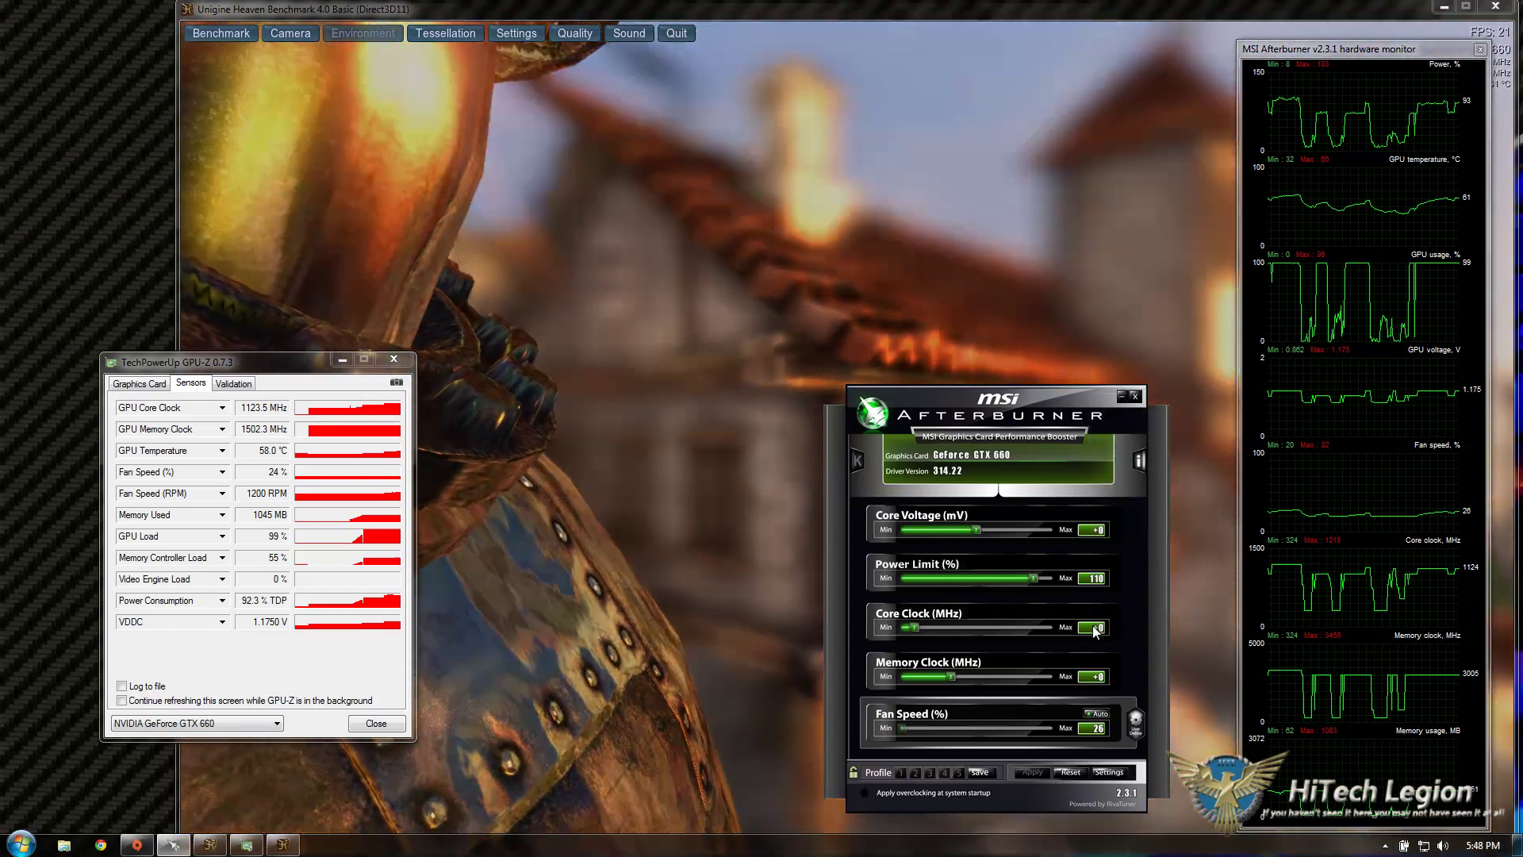
Apply a +10 core clock offset and check the clocks in GPU-Z
click(1091, 627)
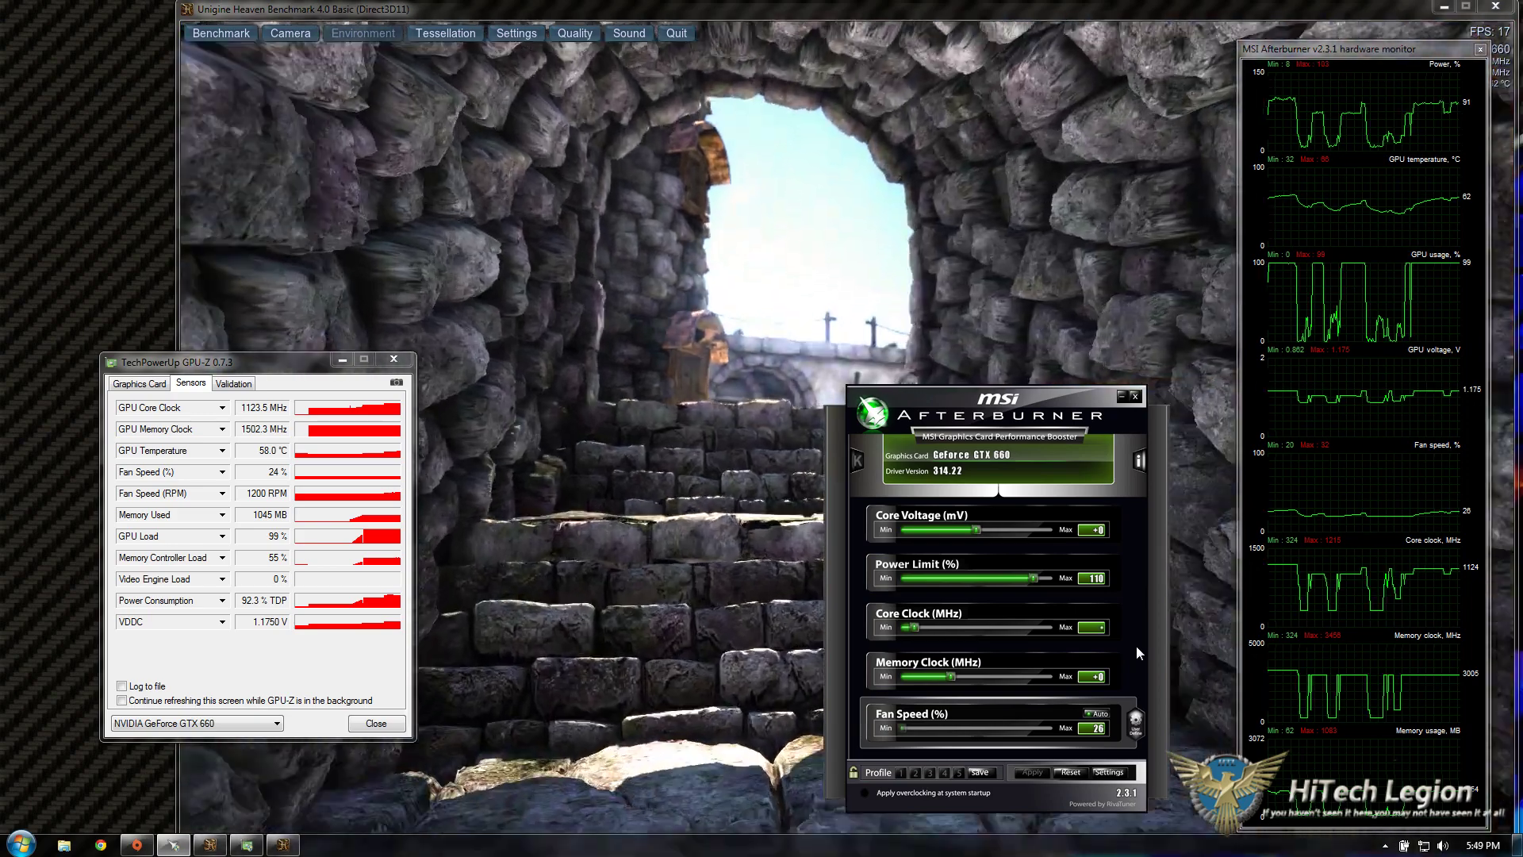
text(10)
key(Return)
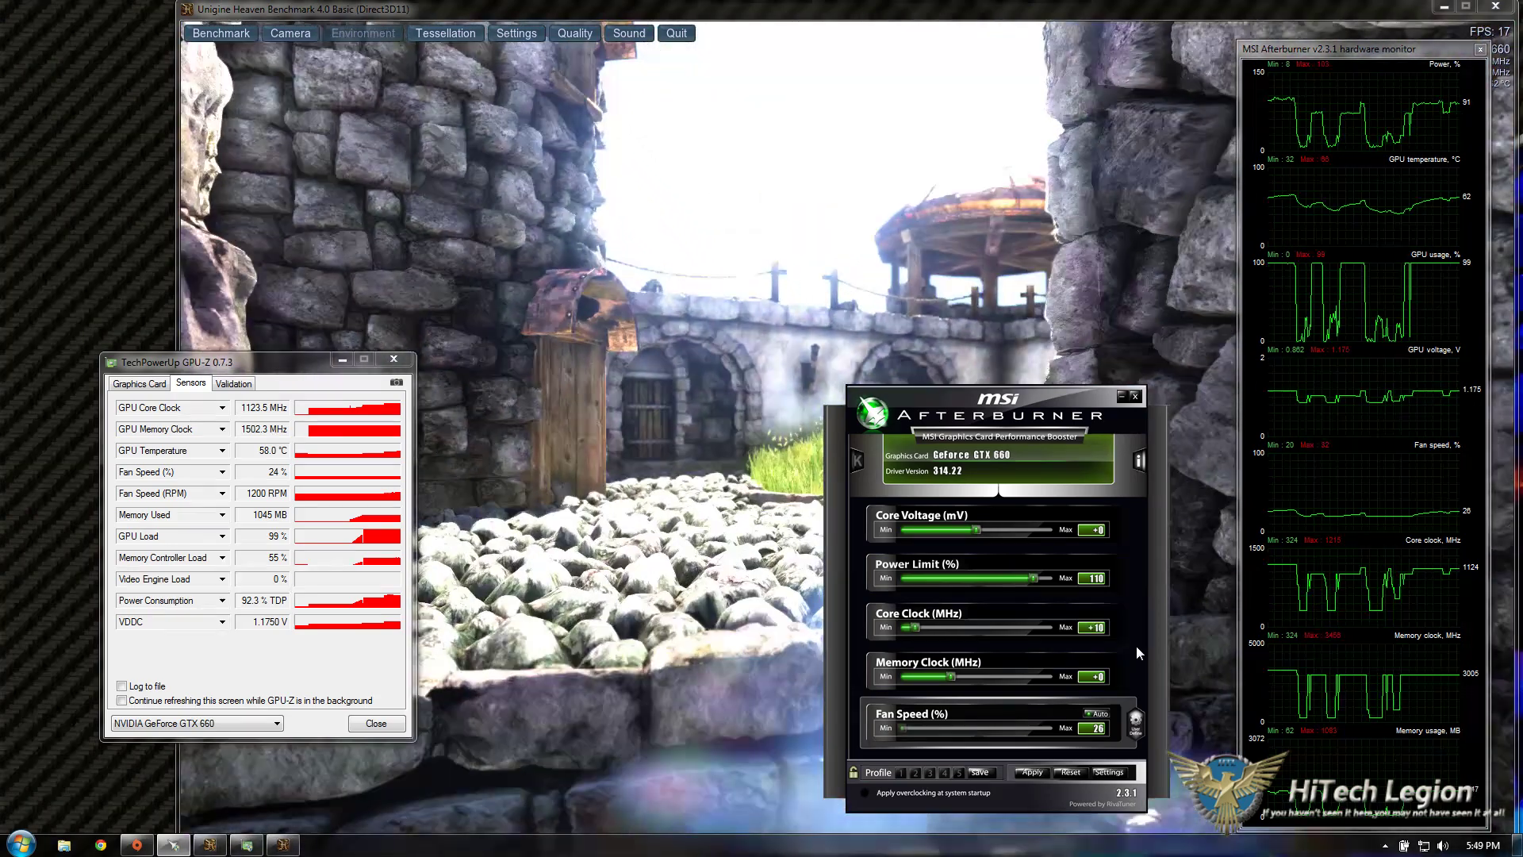
click(1033, 772)
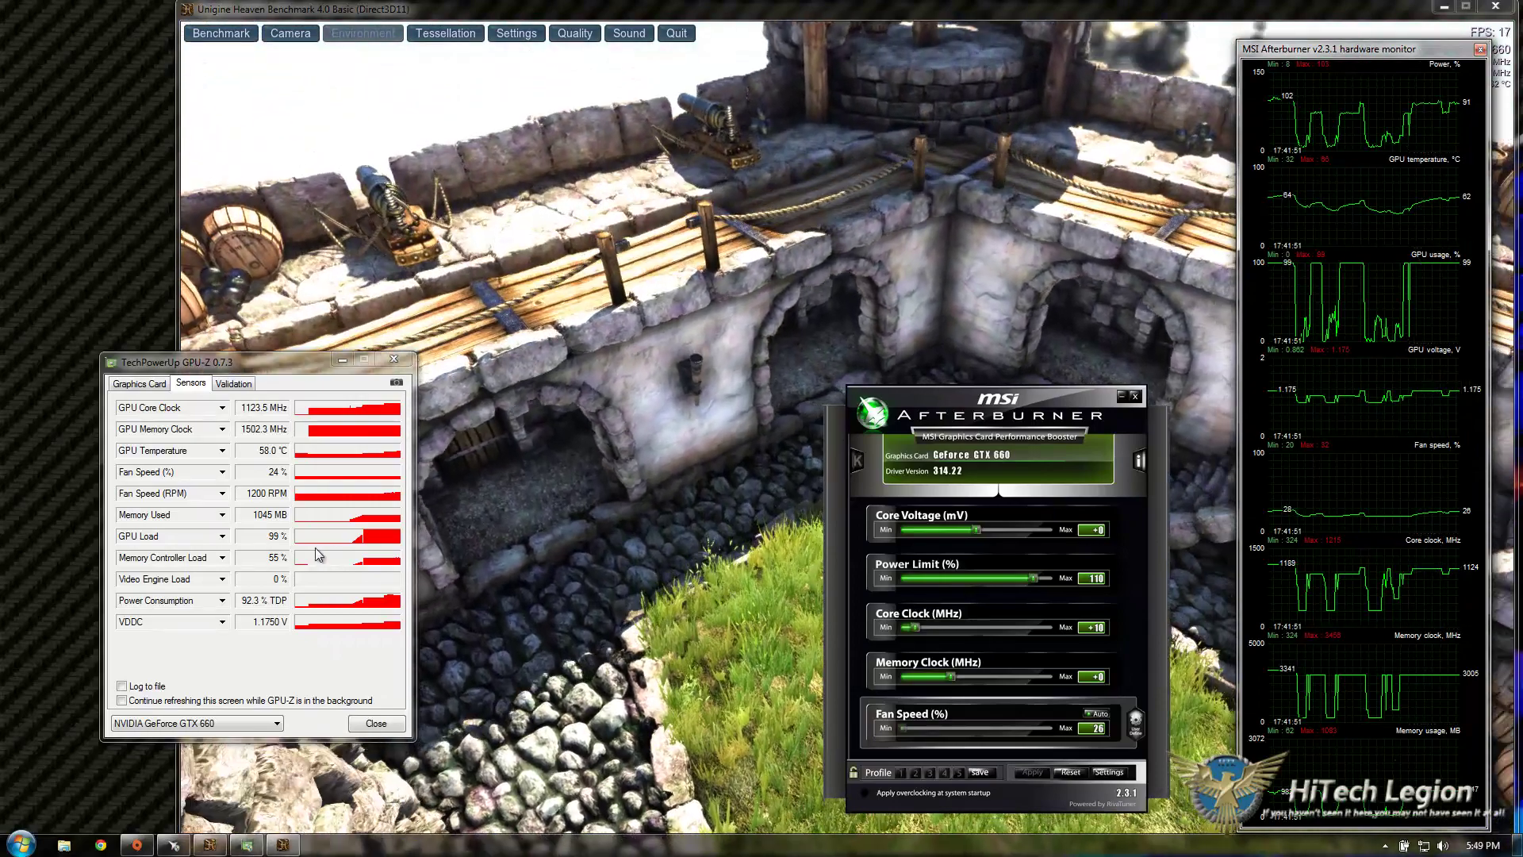
click(140, 383)
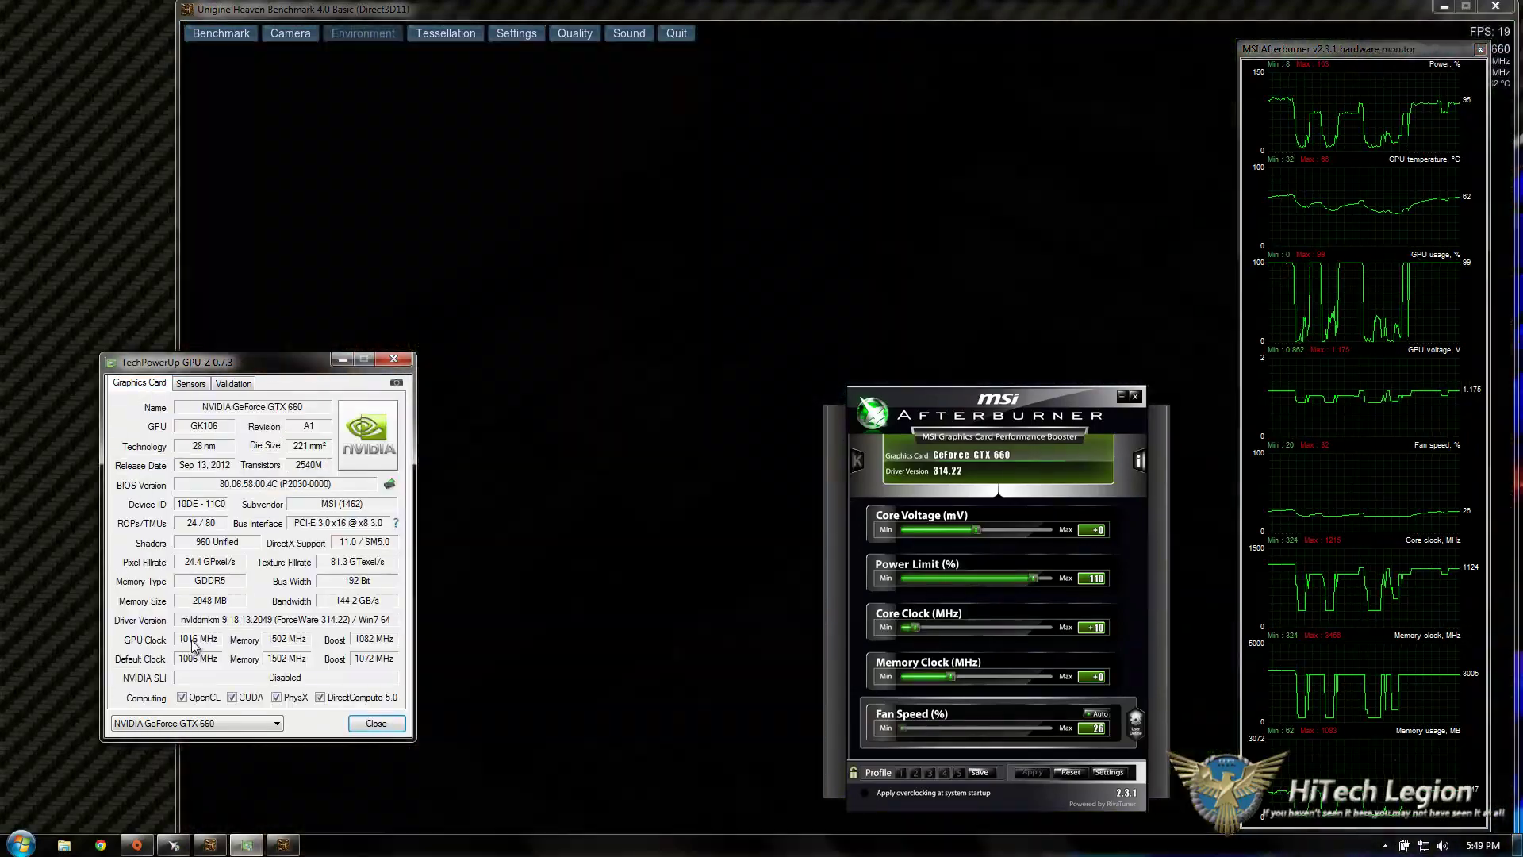
click(190, 383)
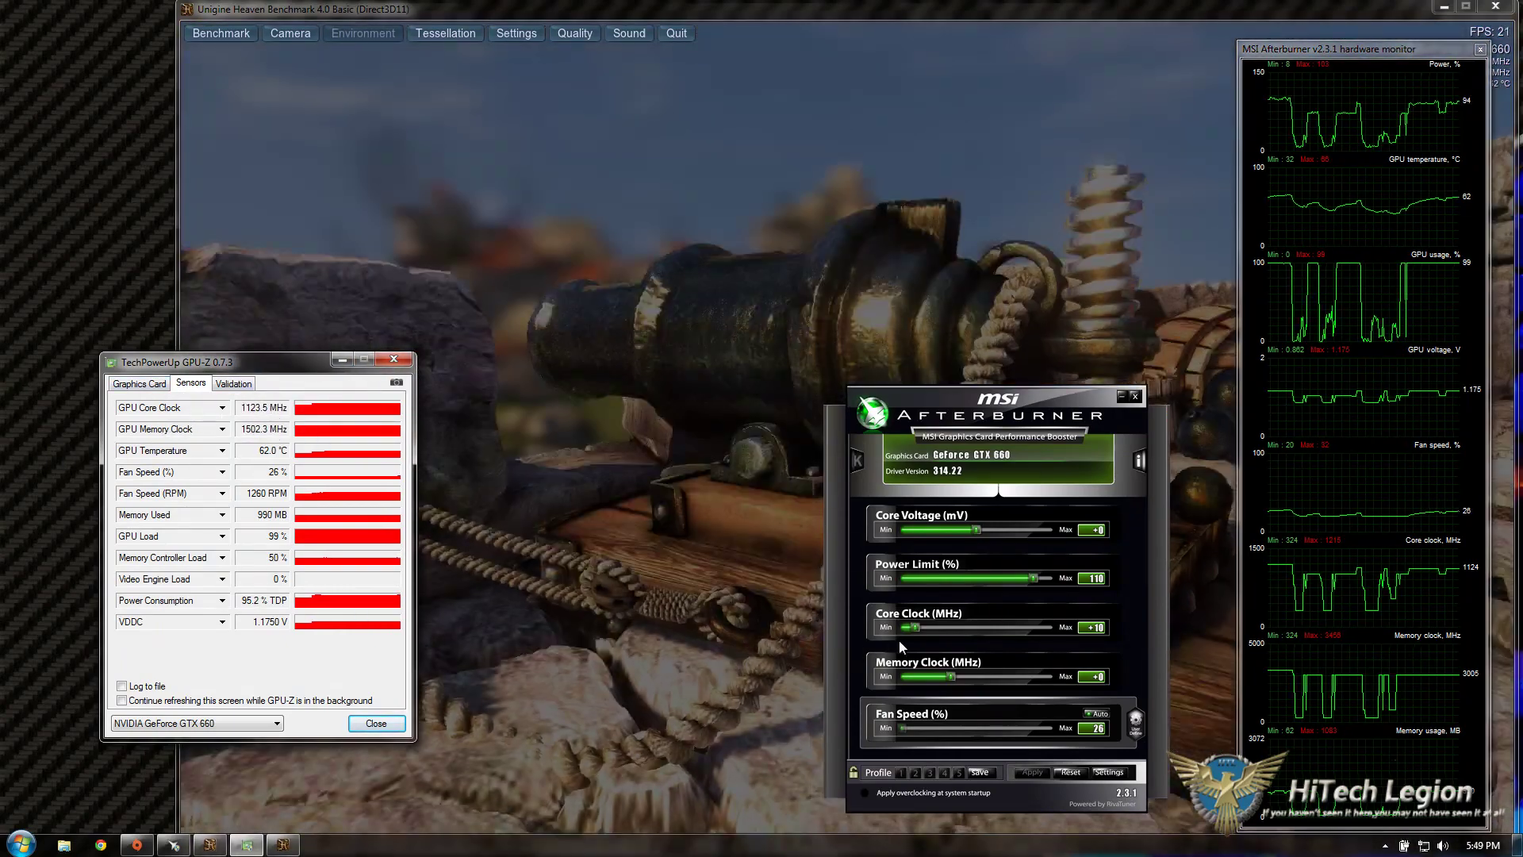
Apply a +13 core clock offset and recheck GPU-Z's clocks and sensors
click(1094, 627)
text(13)
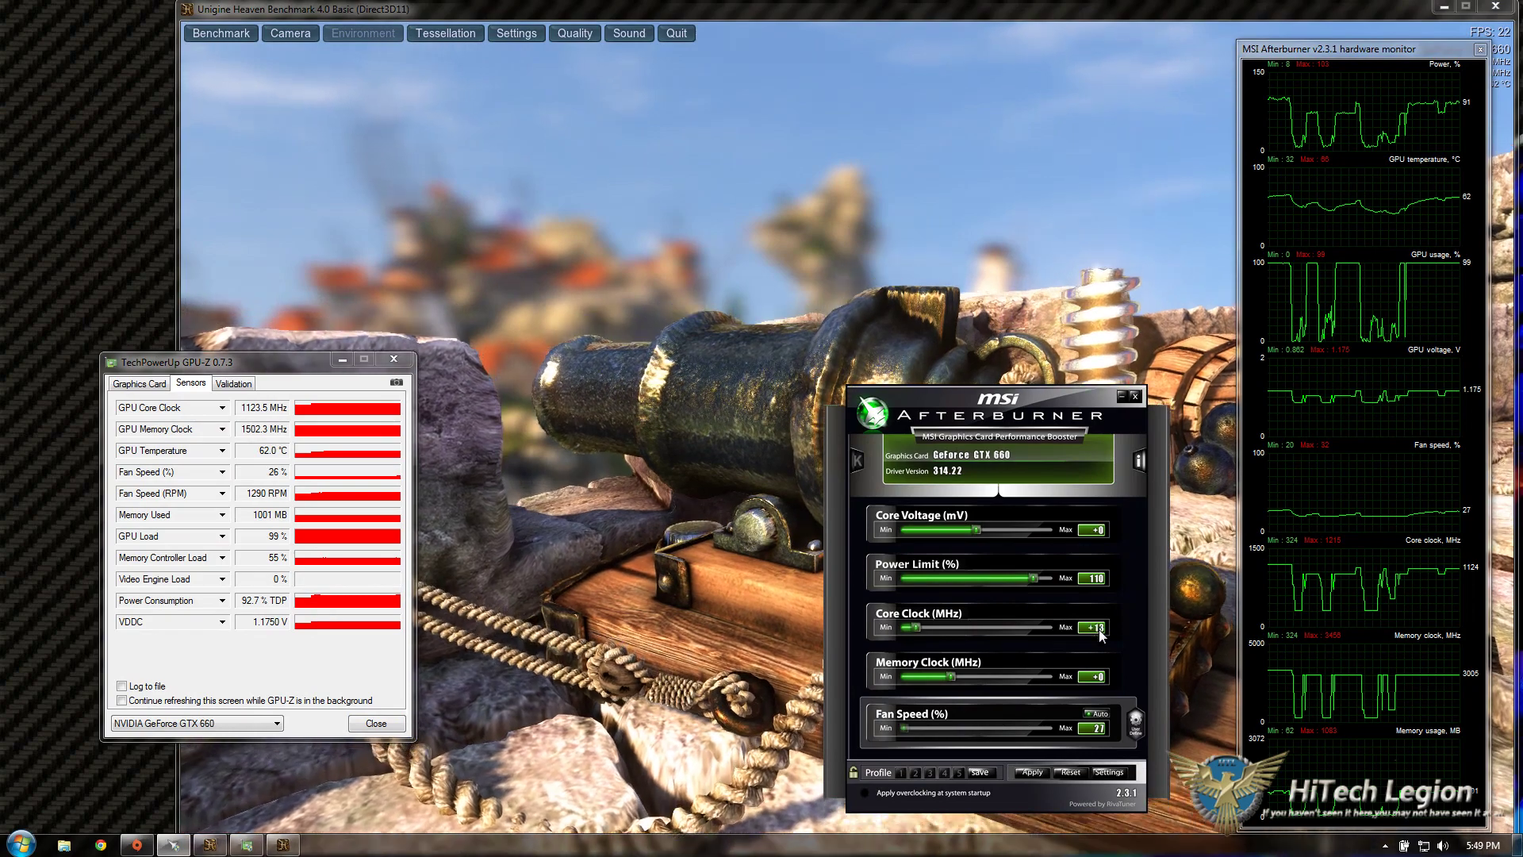
click(1032, 772)
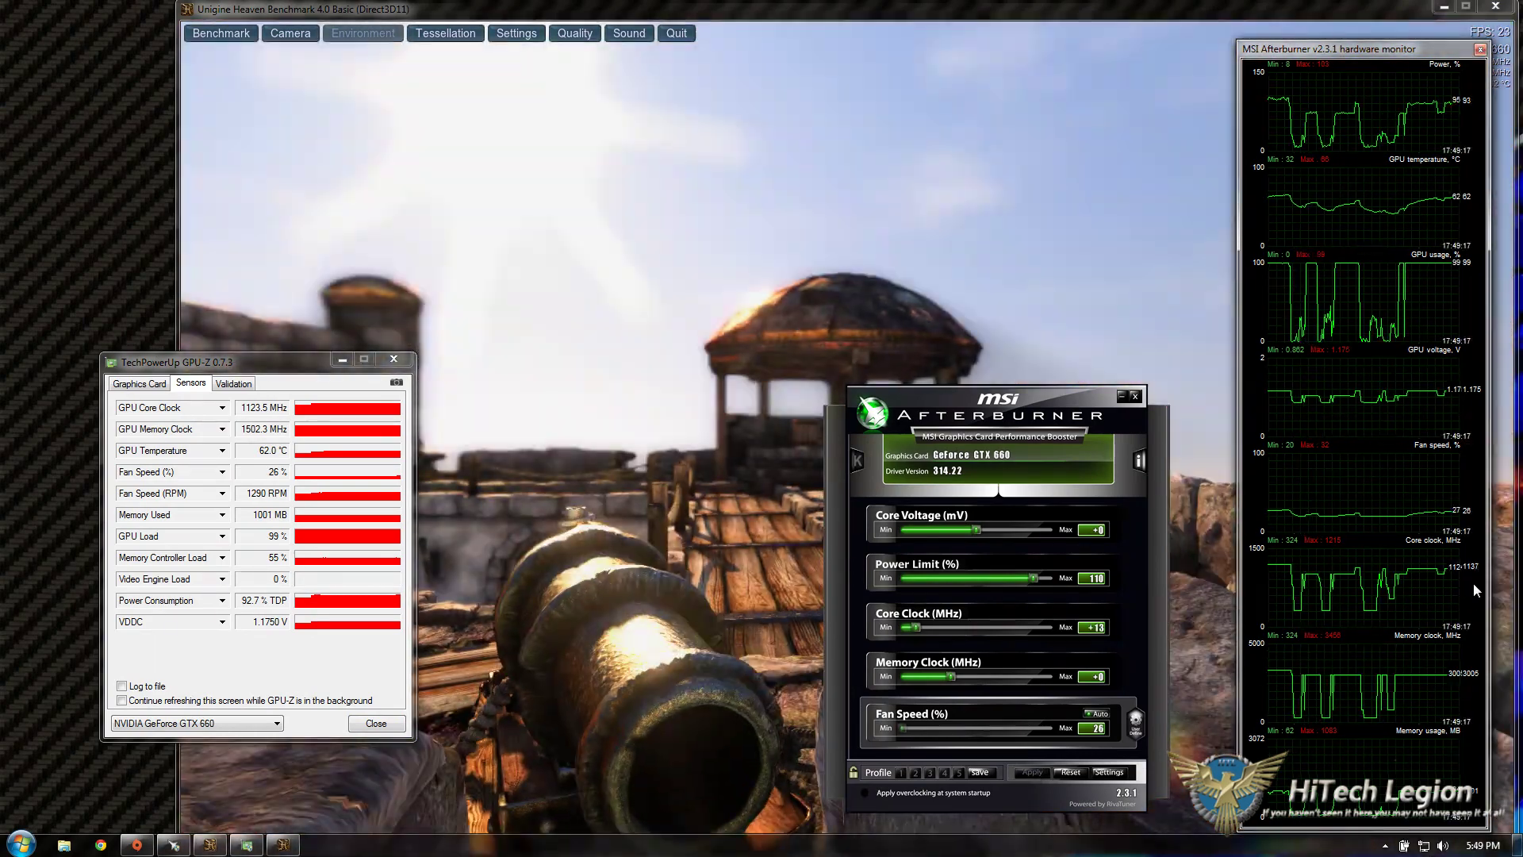
click(140, 383)
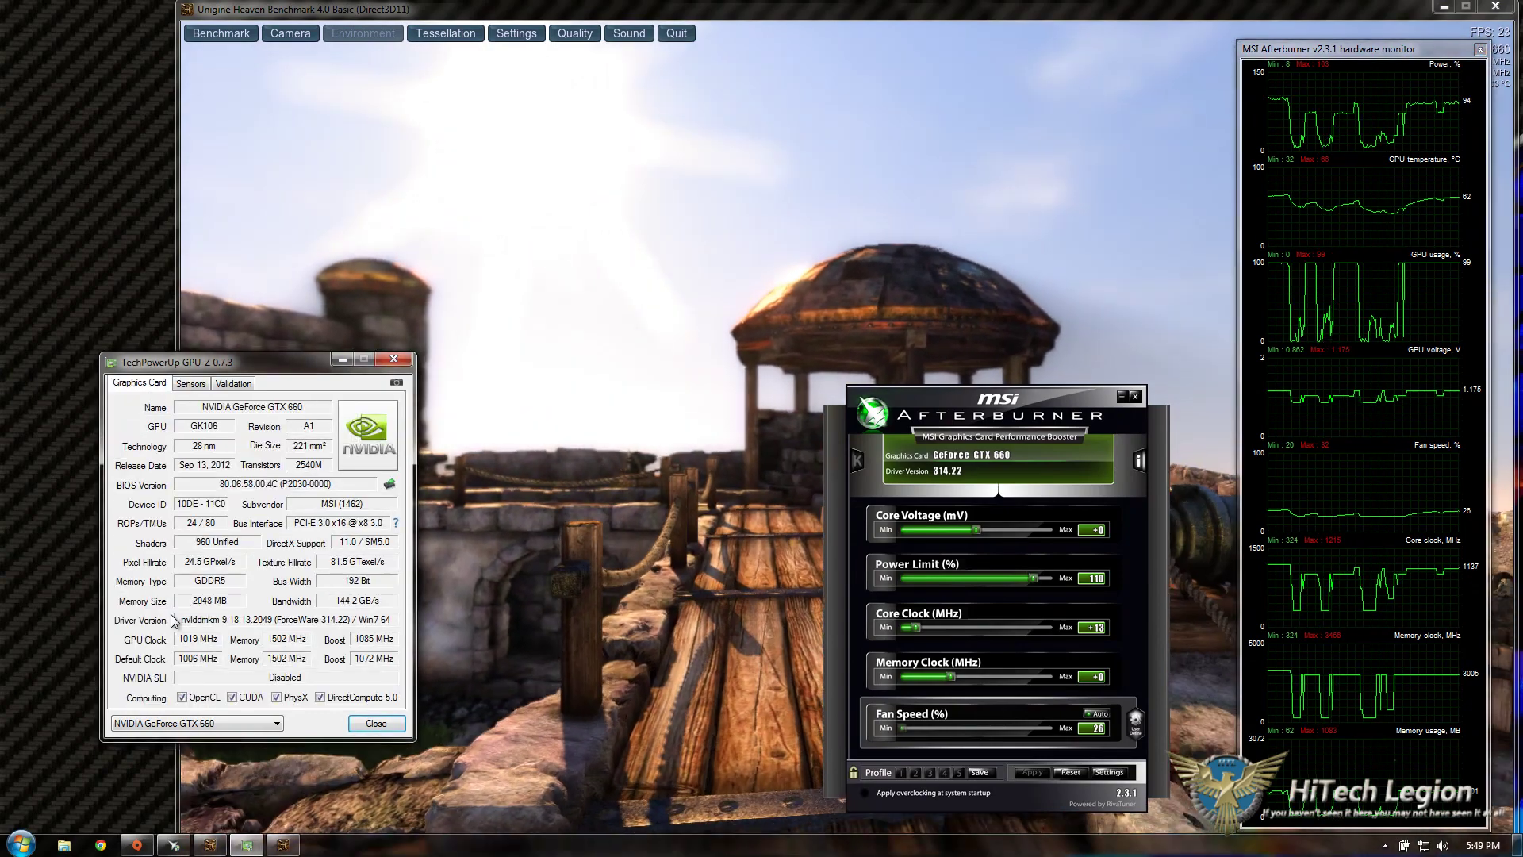
click(190, 383)
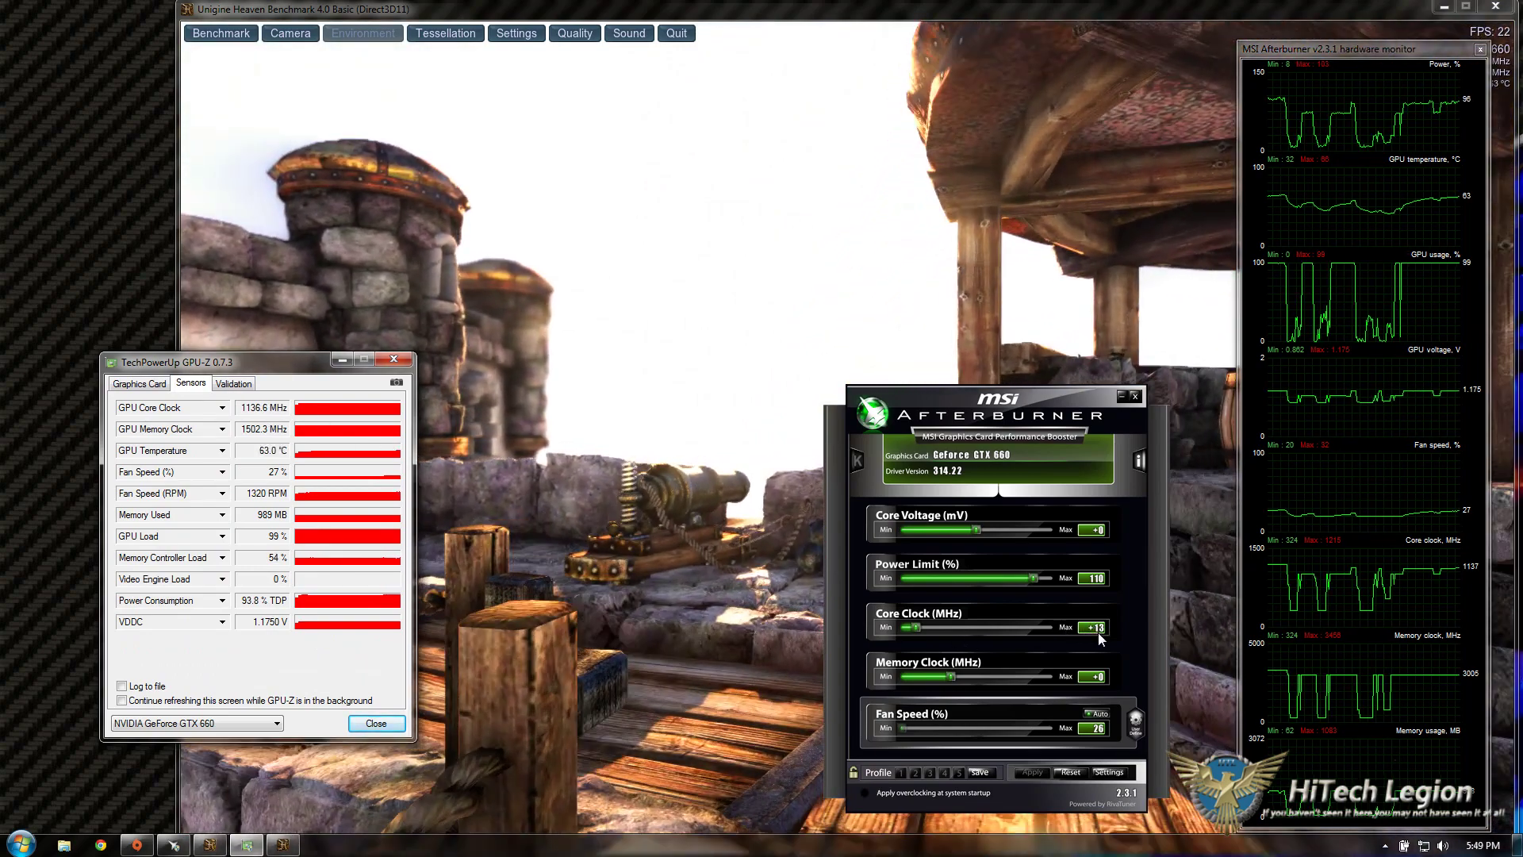
Apply a +39 core clock offset and verify 1162.7 MHz in GPU-Z
click(1095, 627)
text(39)
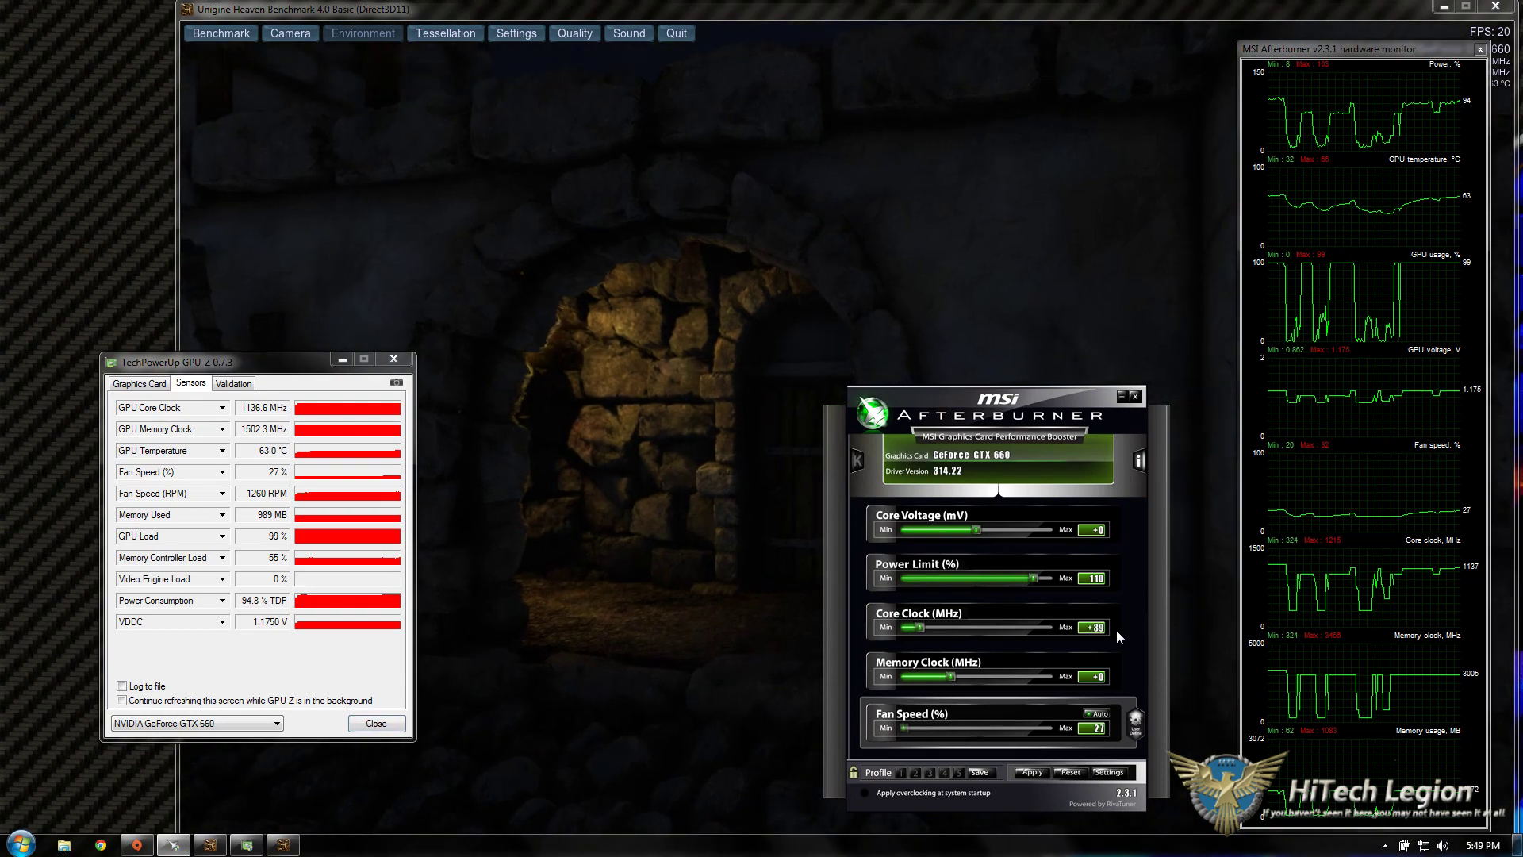
click(1033, 773)
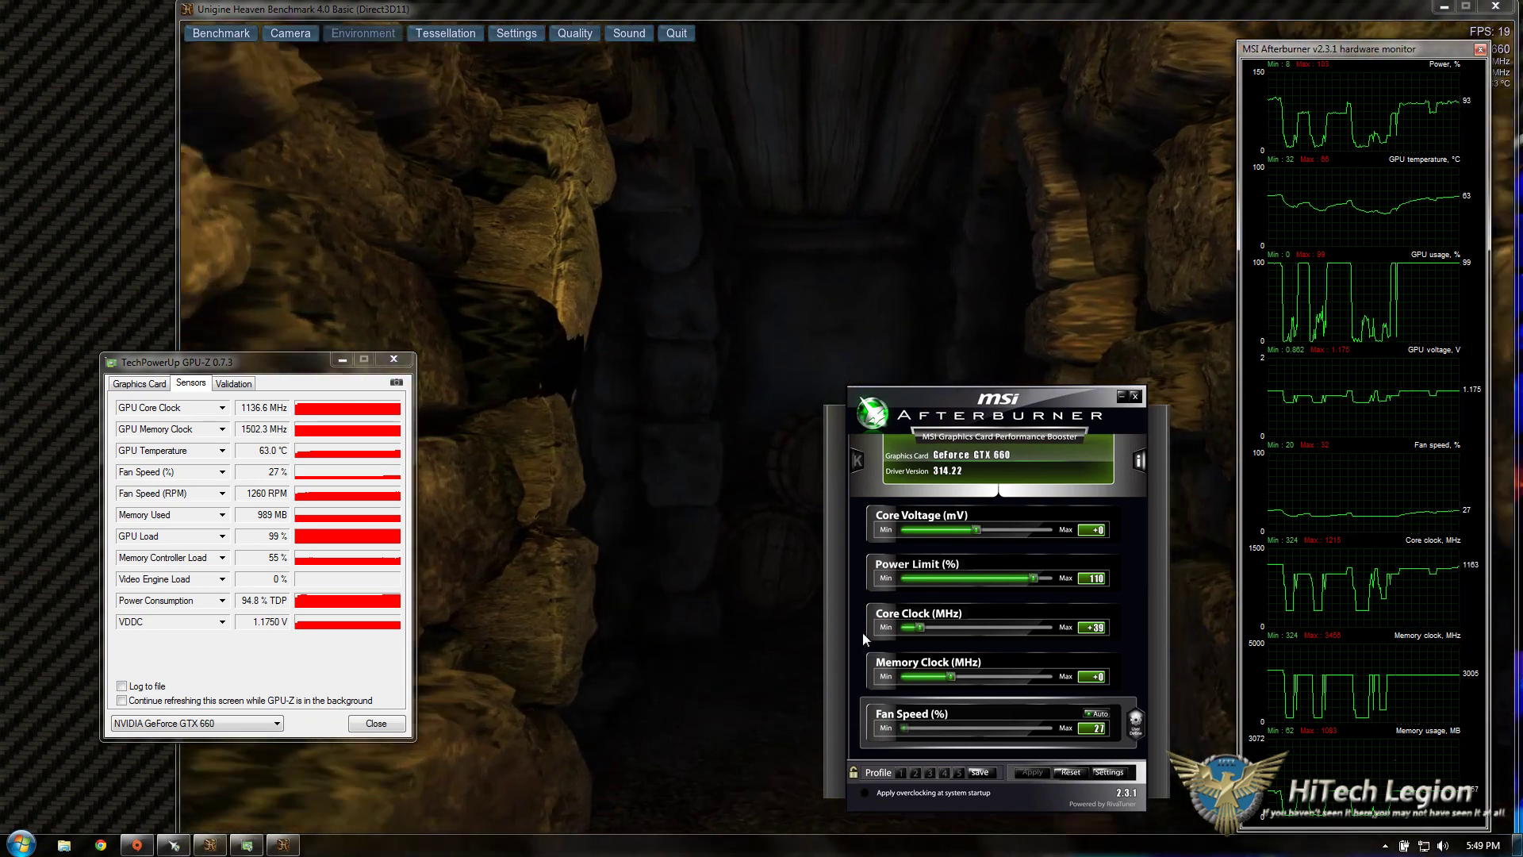
click(140, 383)
click(191, 383)
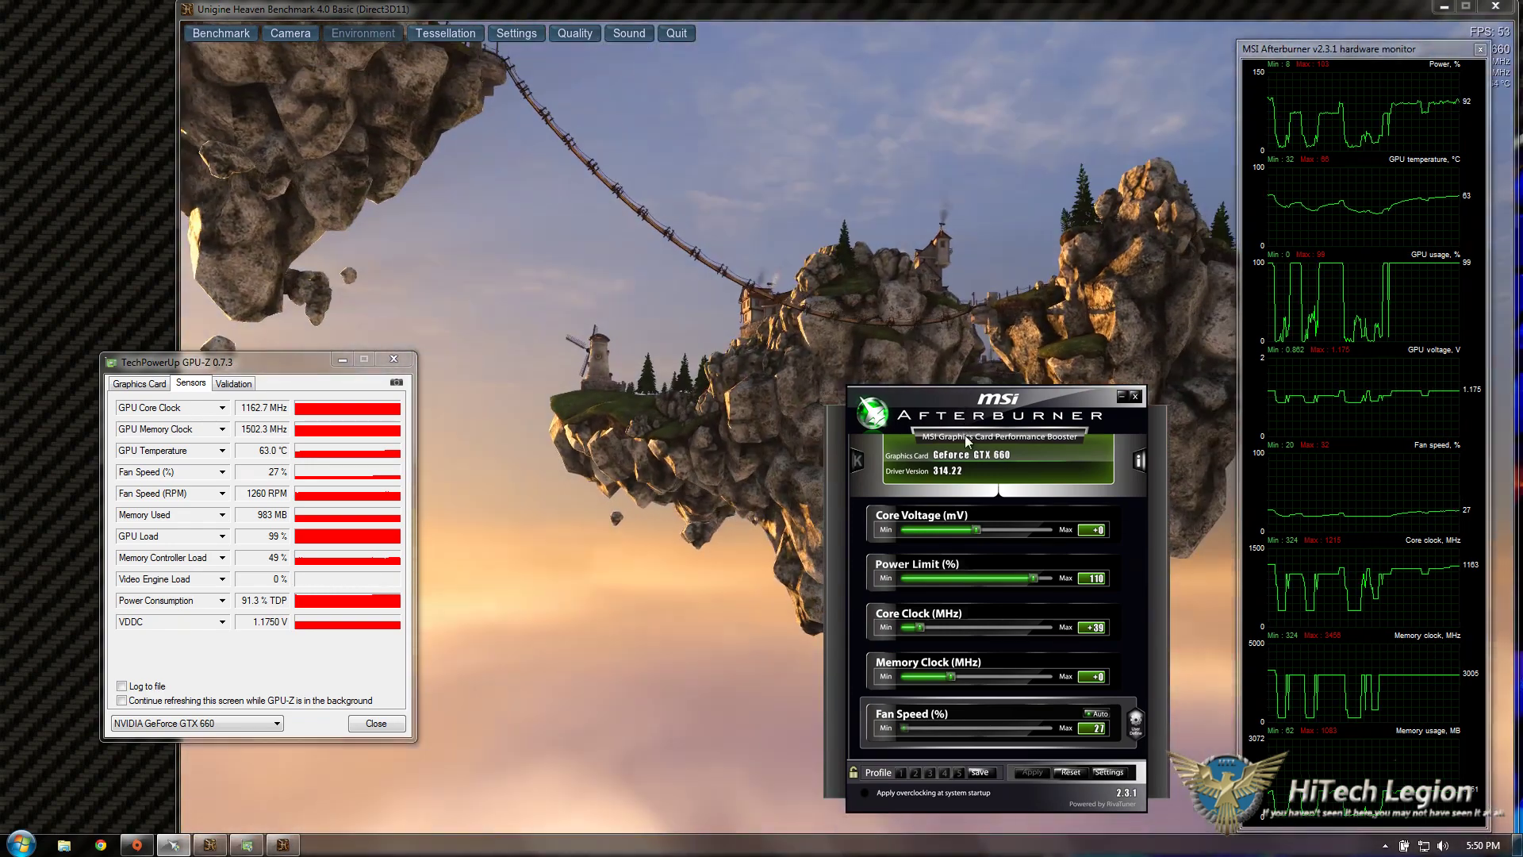
Enter +78 for the core clock offset, then replace it with +117 and apply
click(1100, 628)
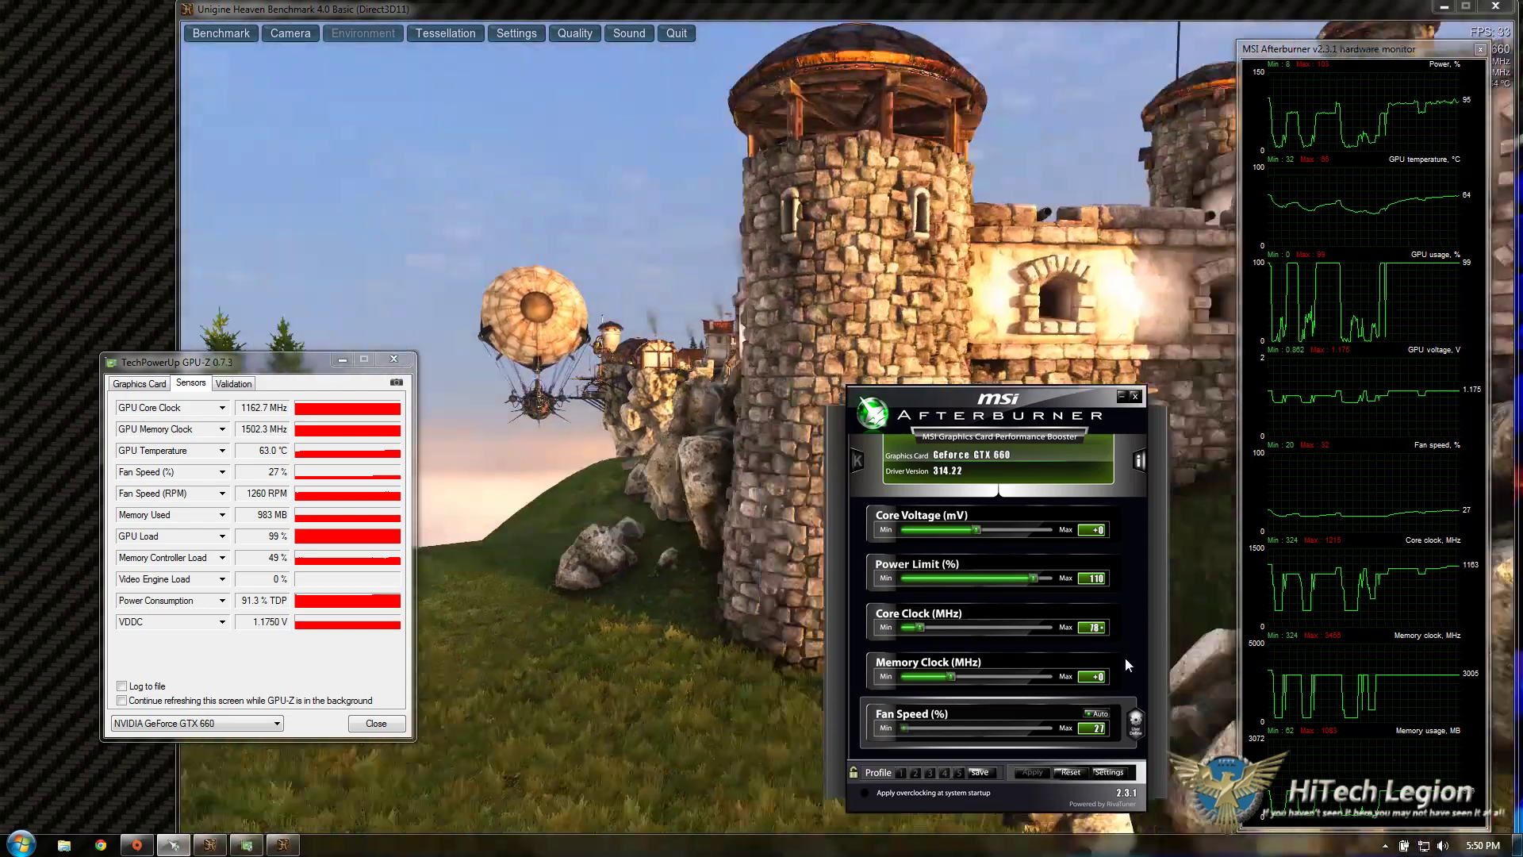
text(78)
key(Return)
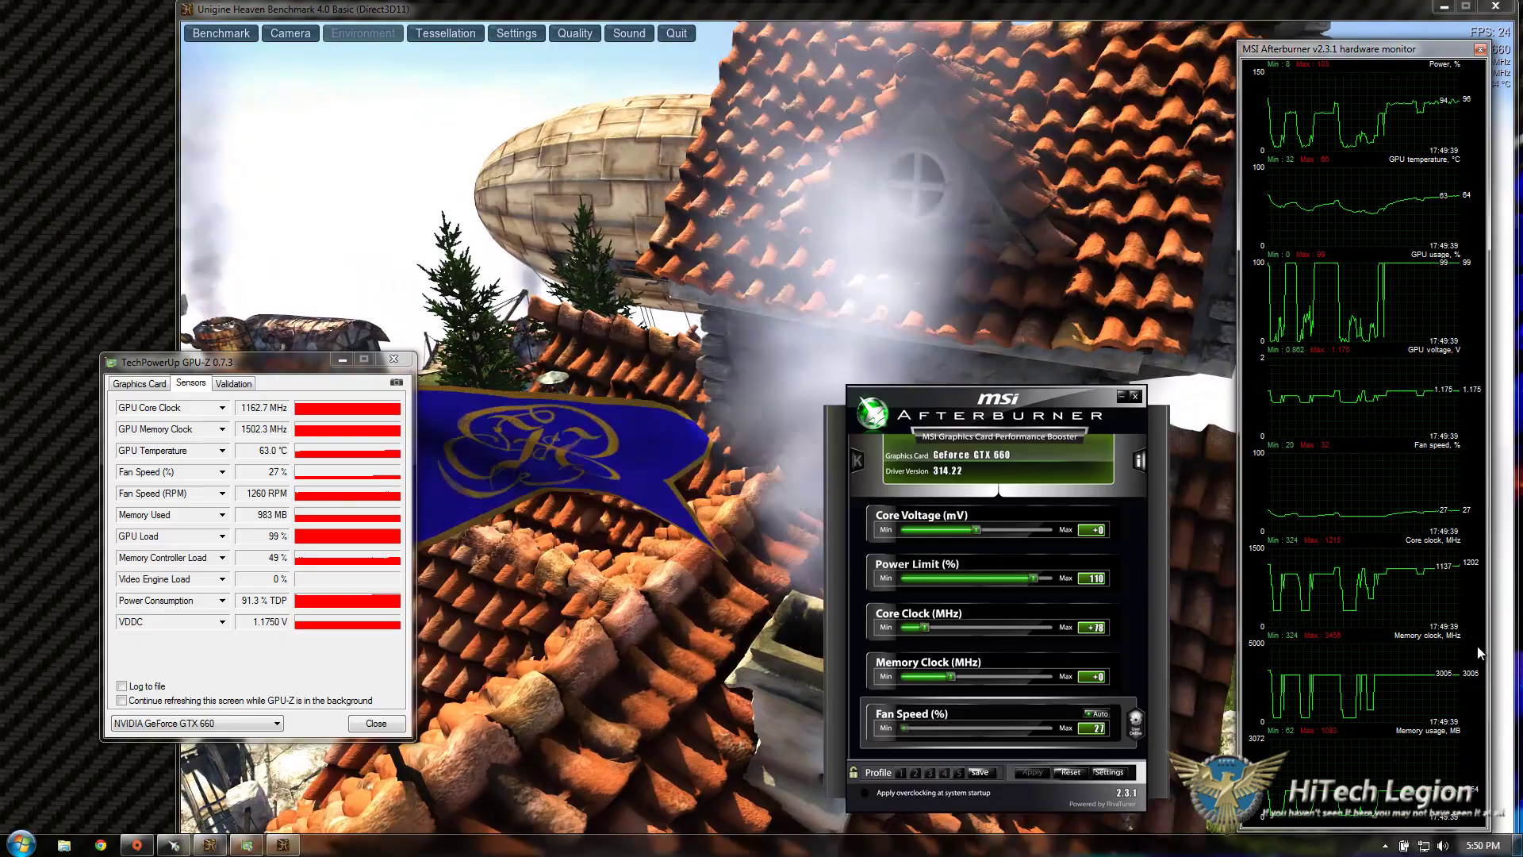
mouse_move(1422, 597)
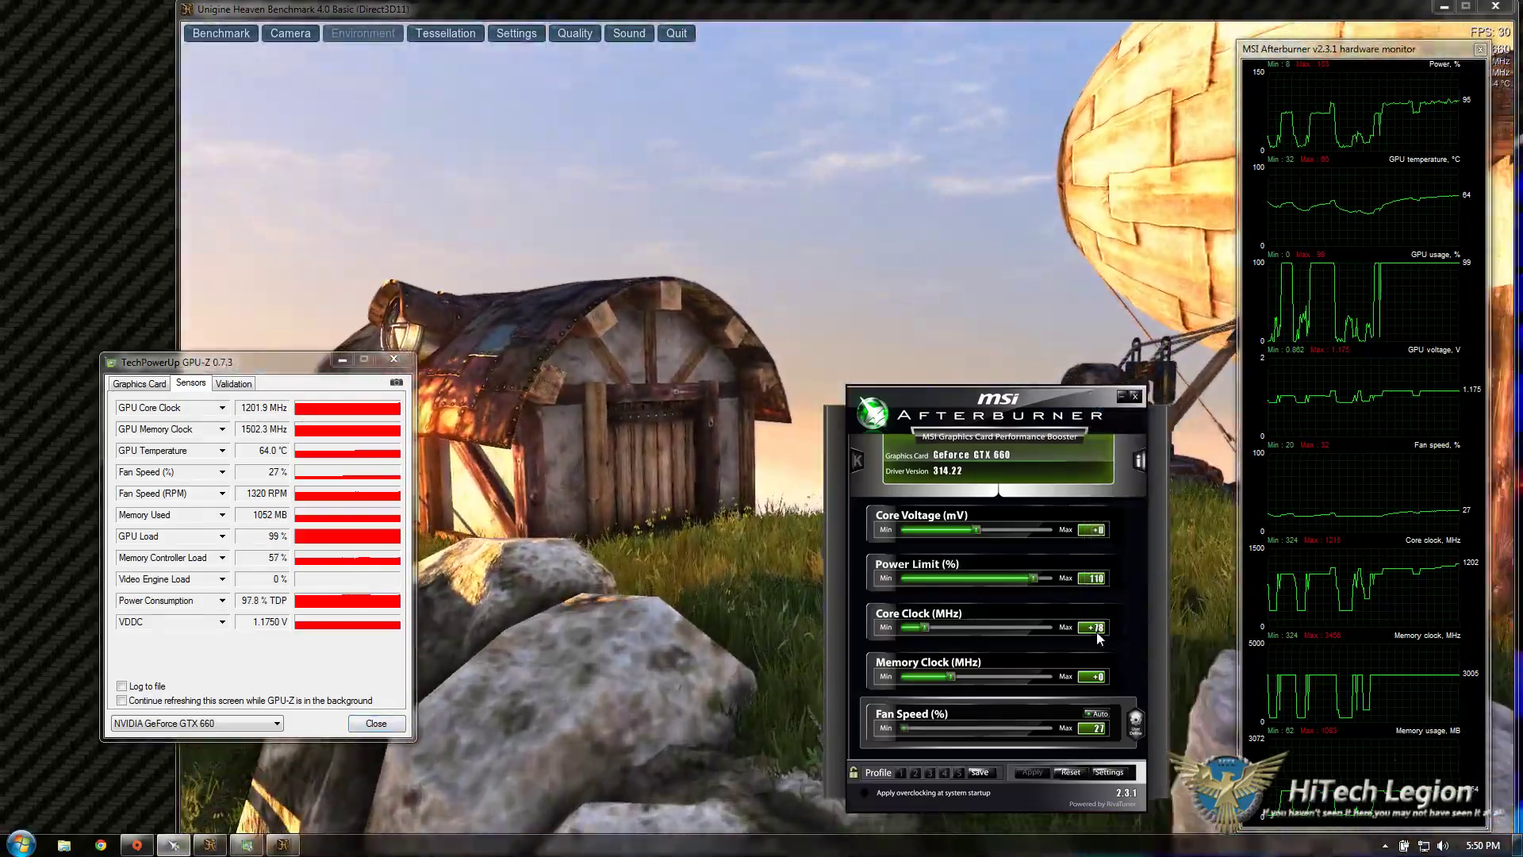
key(BackSpace)
key(BackSpace)
key(BackSpace)
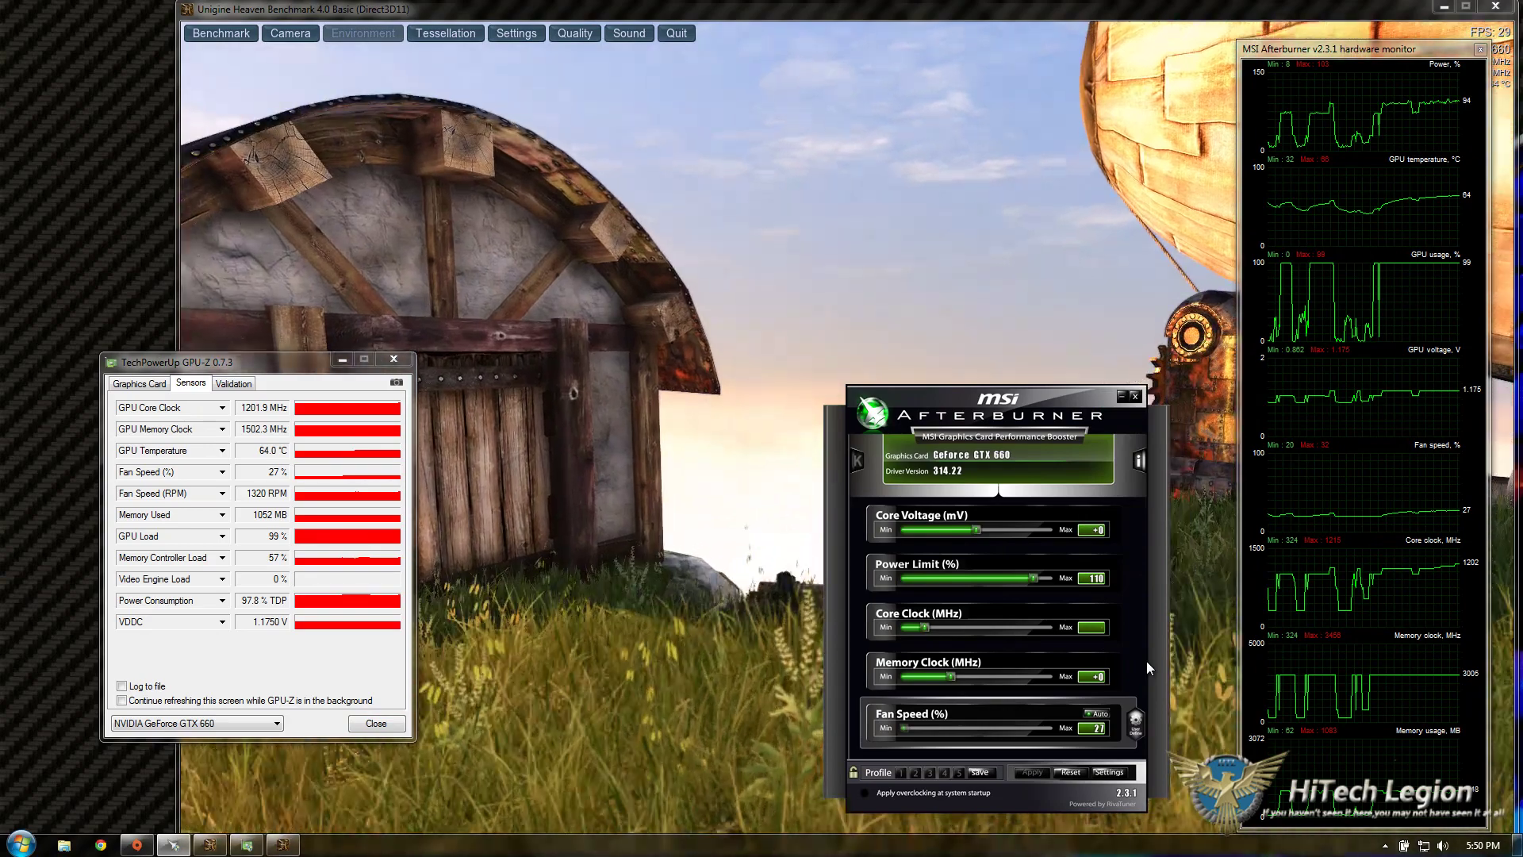
text(117)
key(Return)
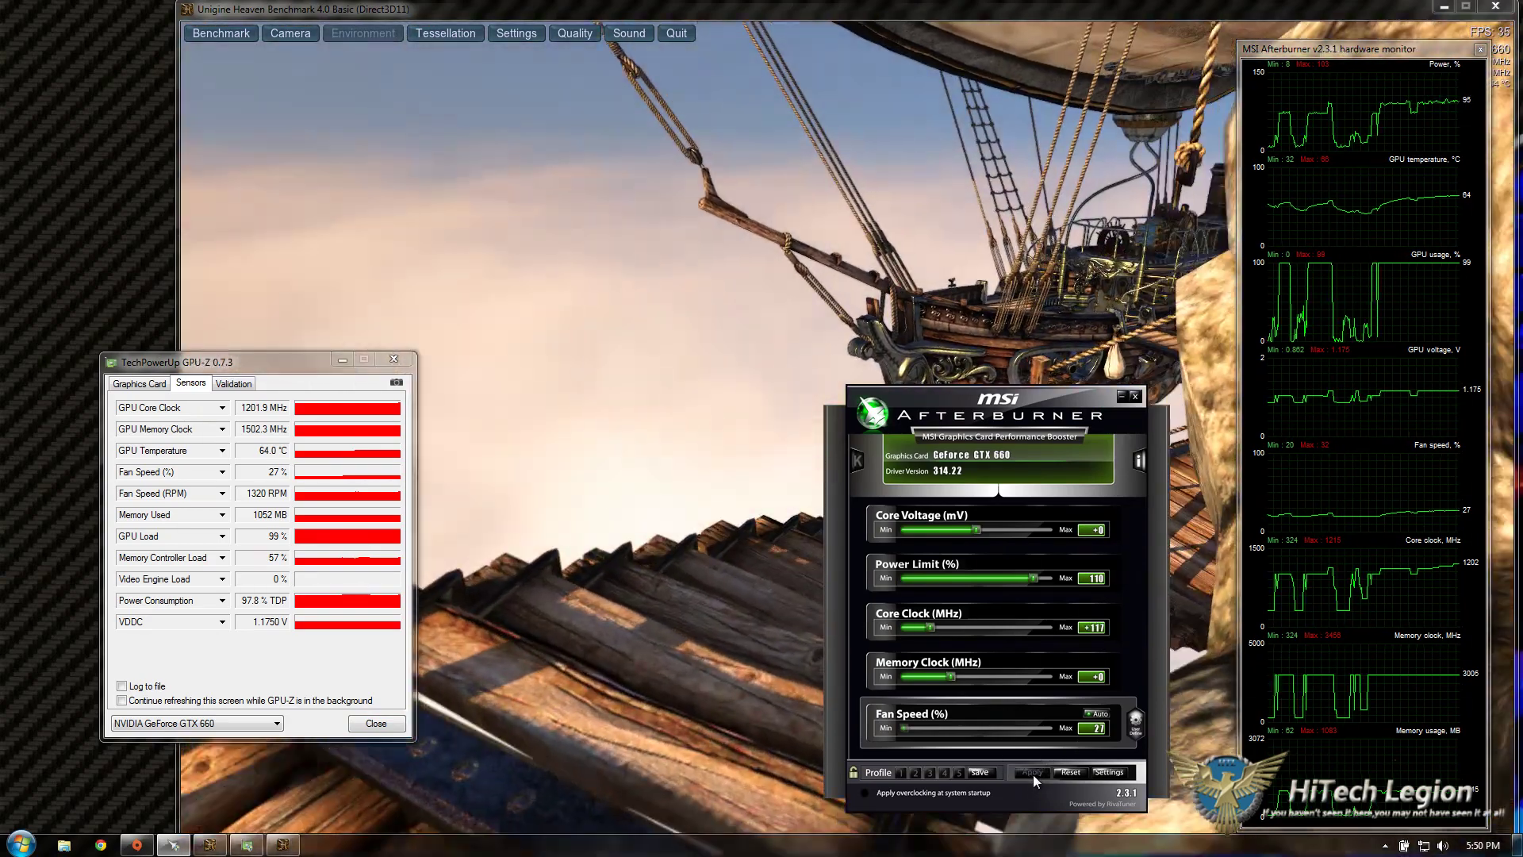
click(1033, 773)
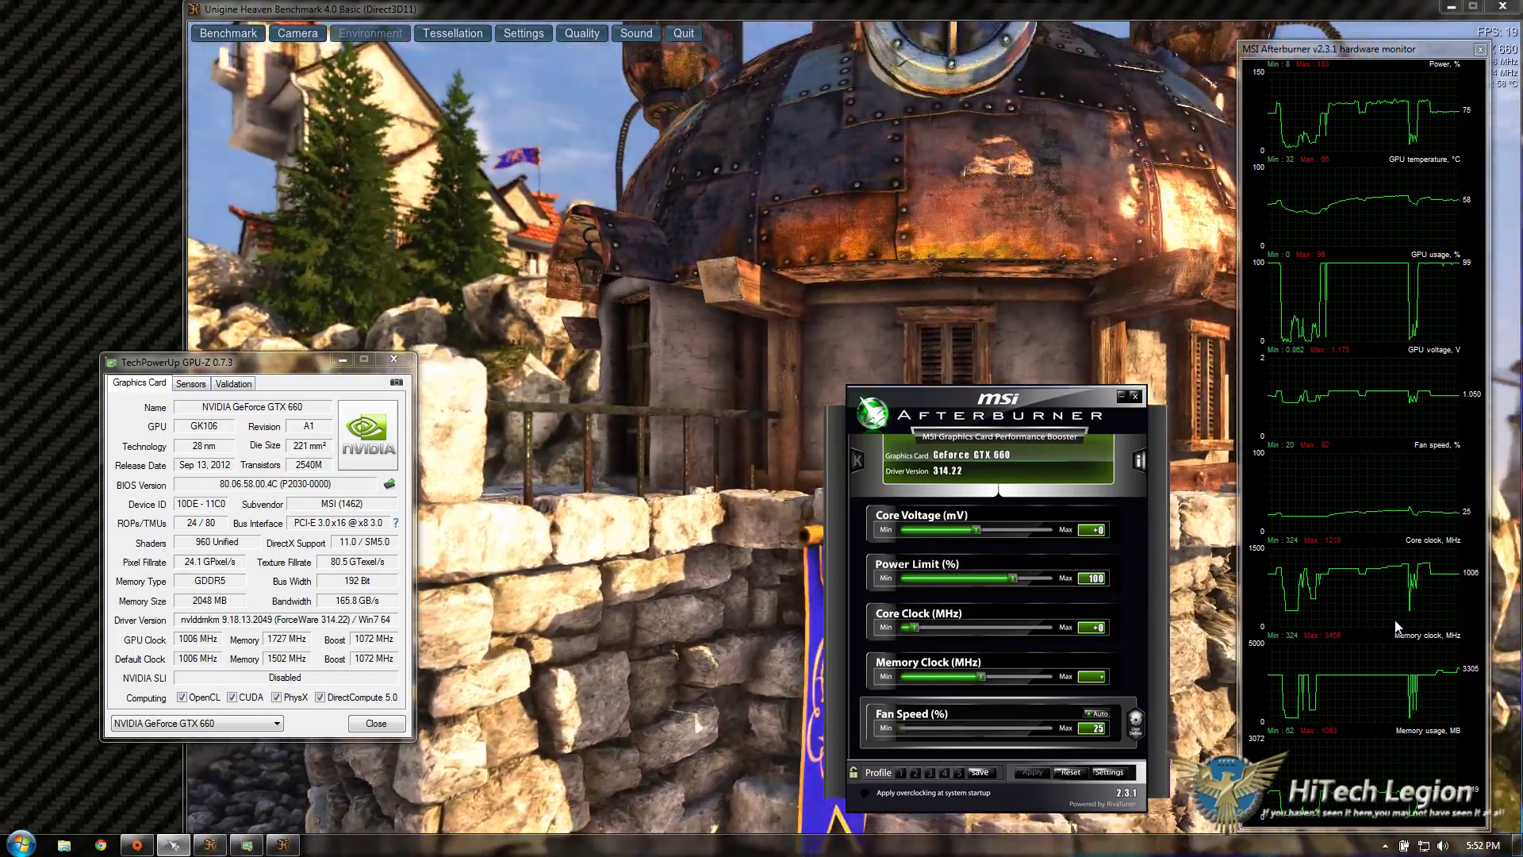
Enter a +350 memory clock offset
text(350)
key(Return)
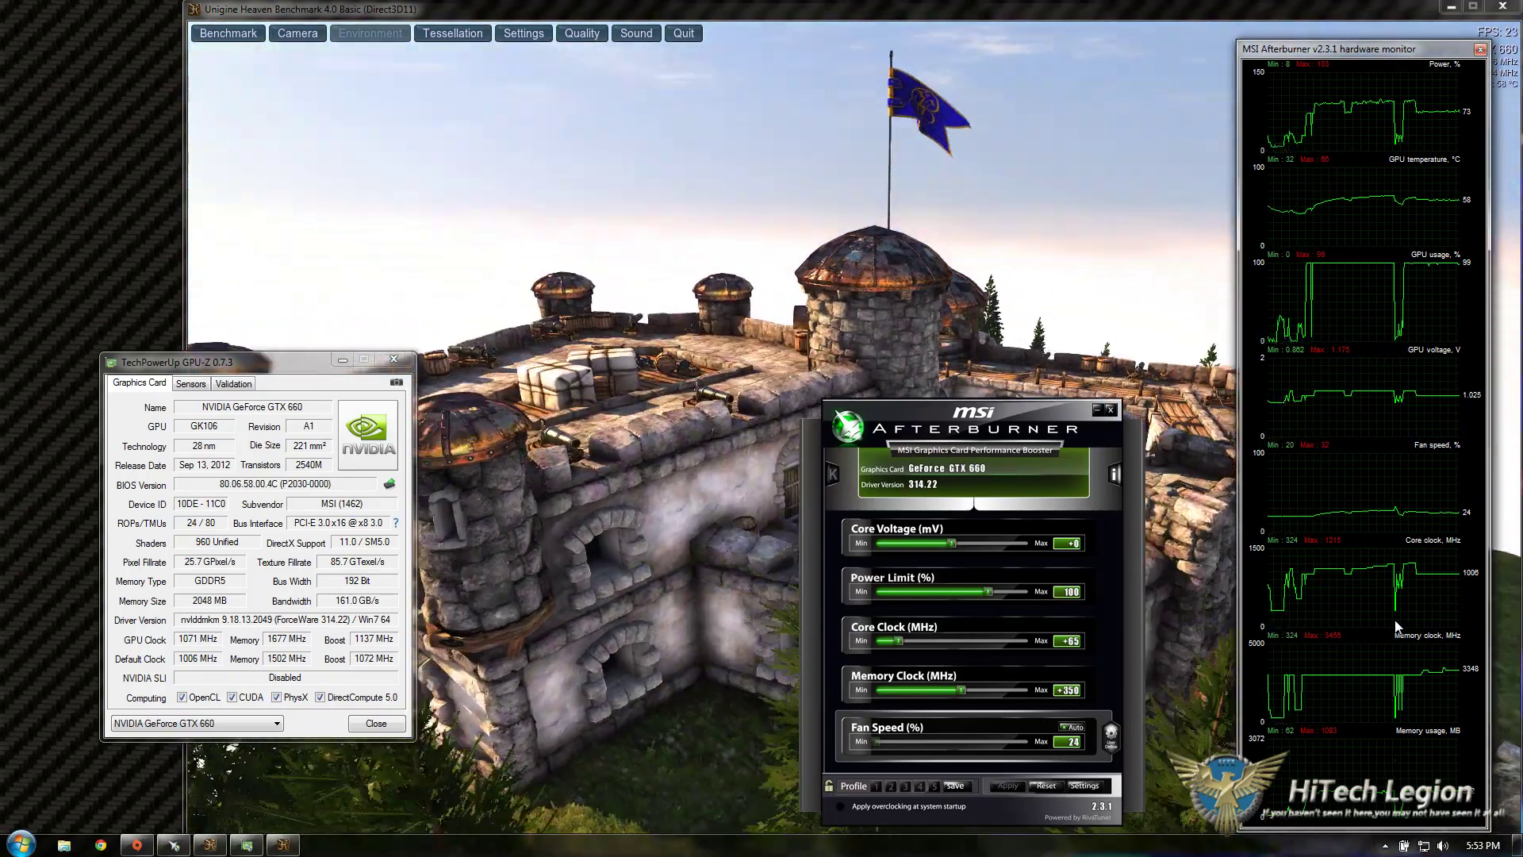
Move the Power Limit slider from 99 up to its 119% maximum
key(Left)
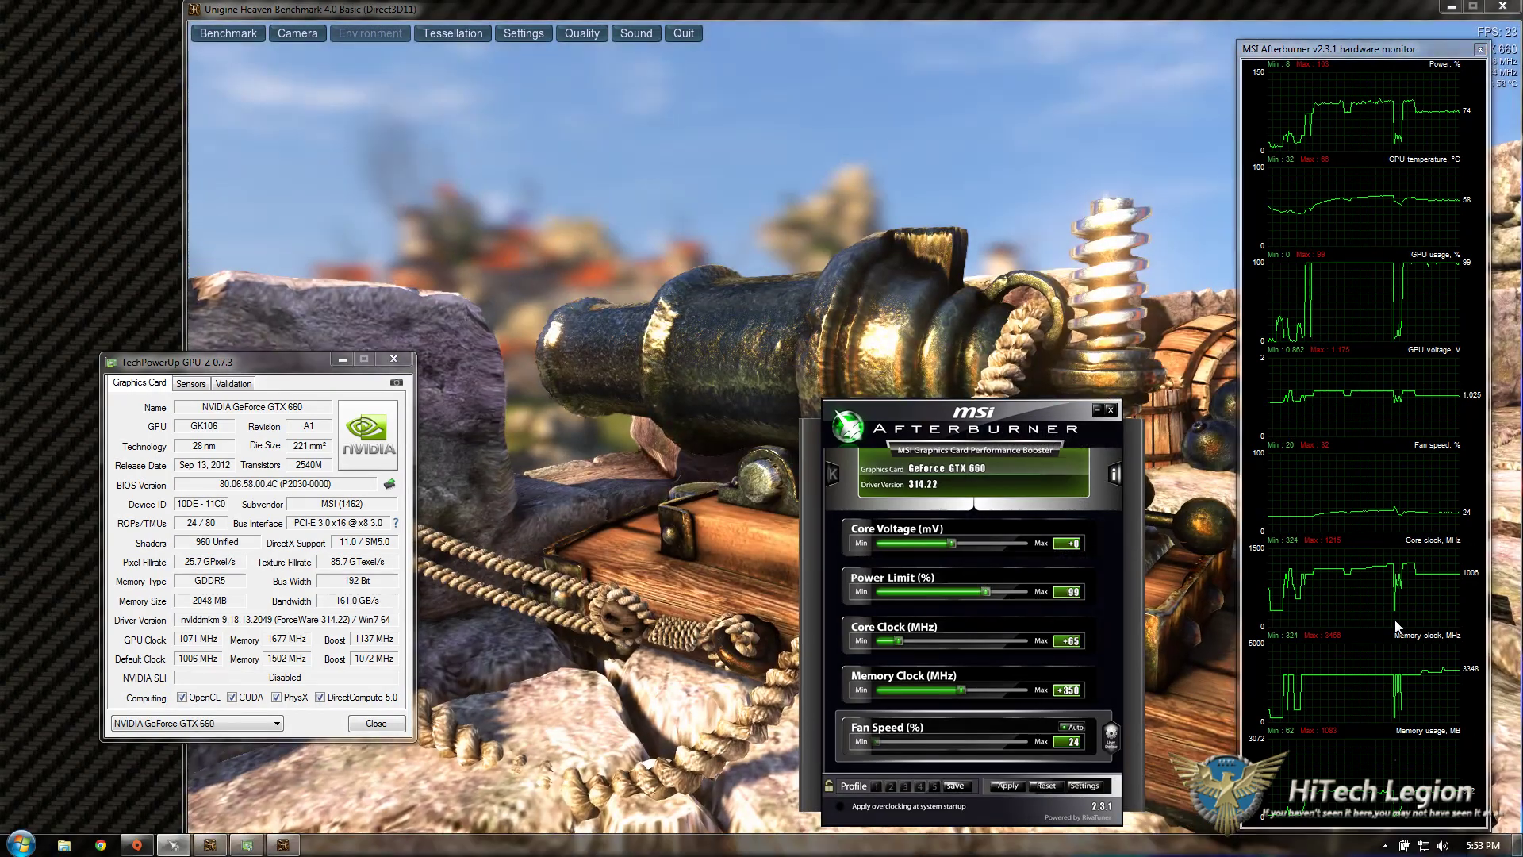
key(End)
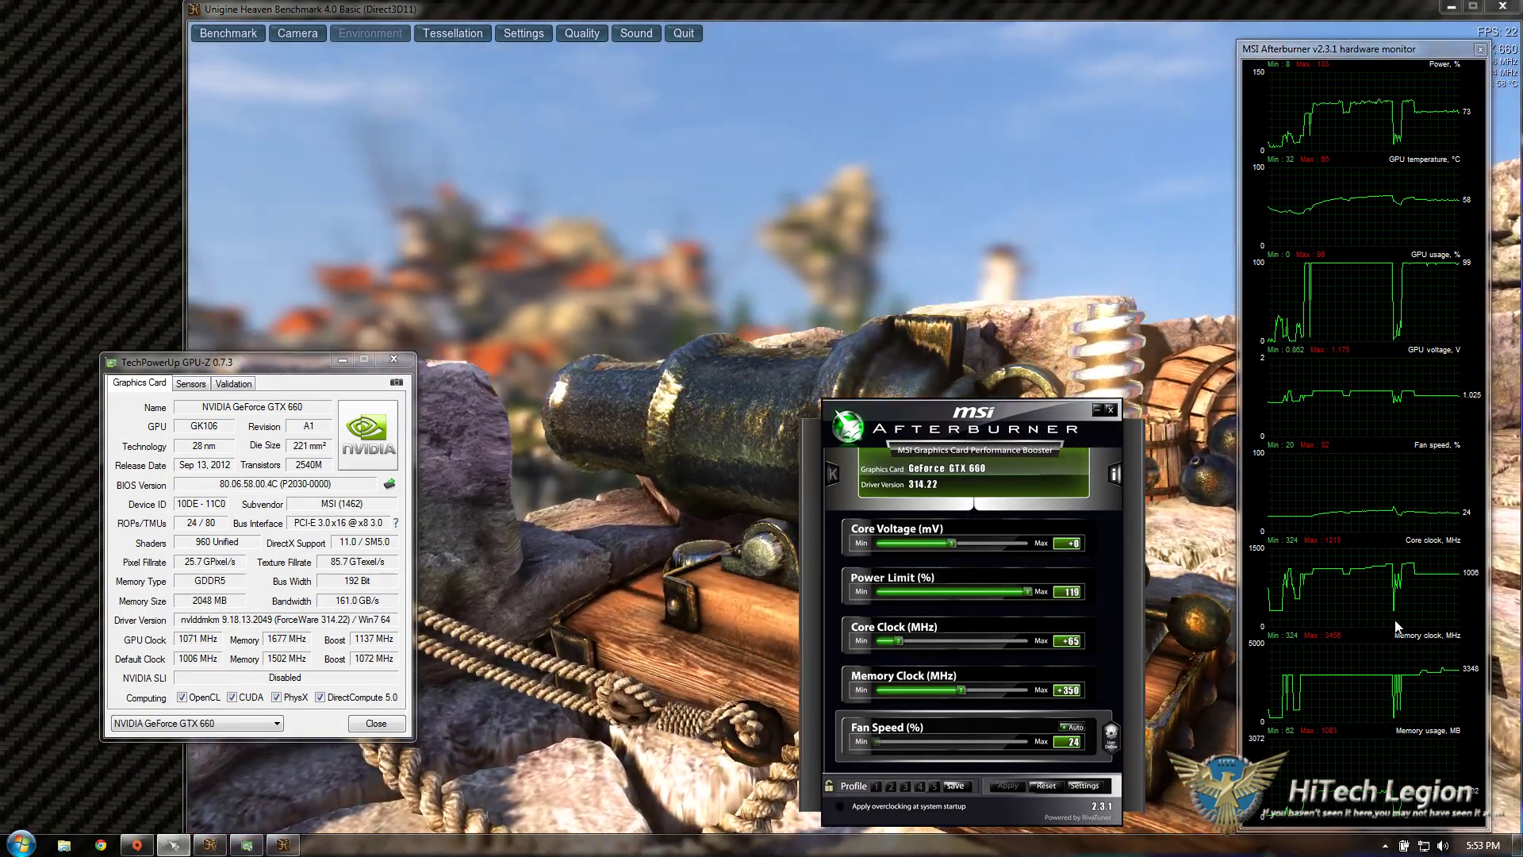